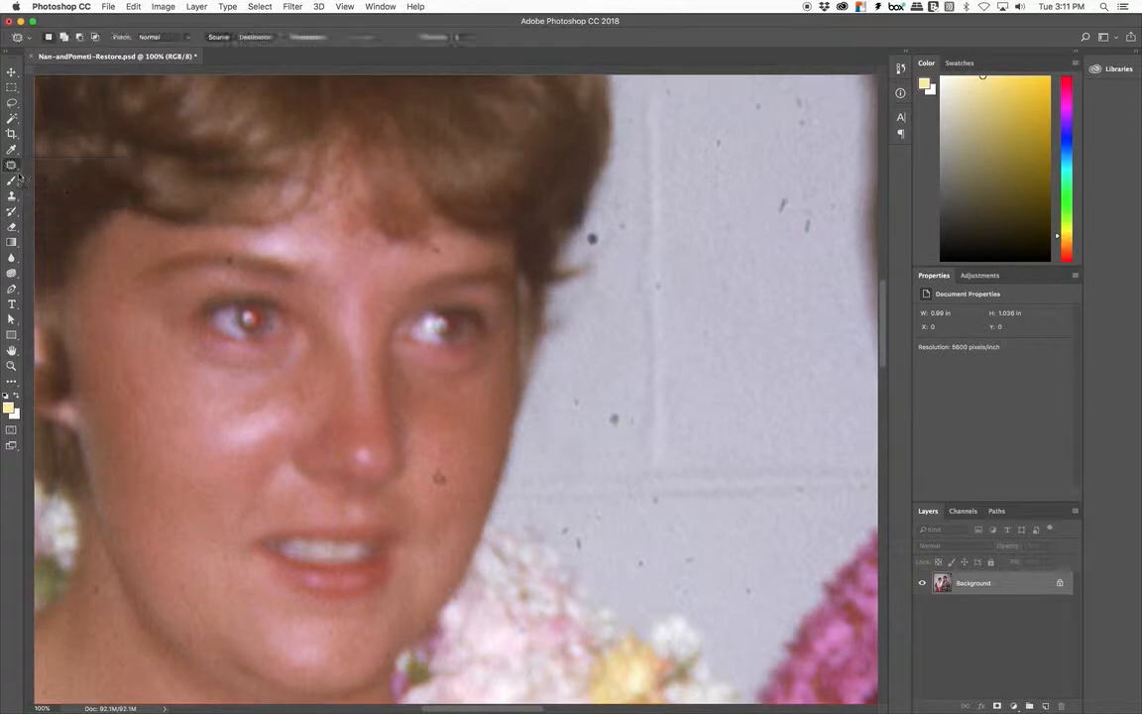
{"action": "right_click", "coordinate": [11, 165]}
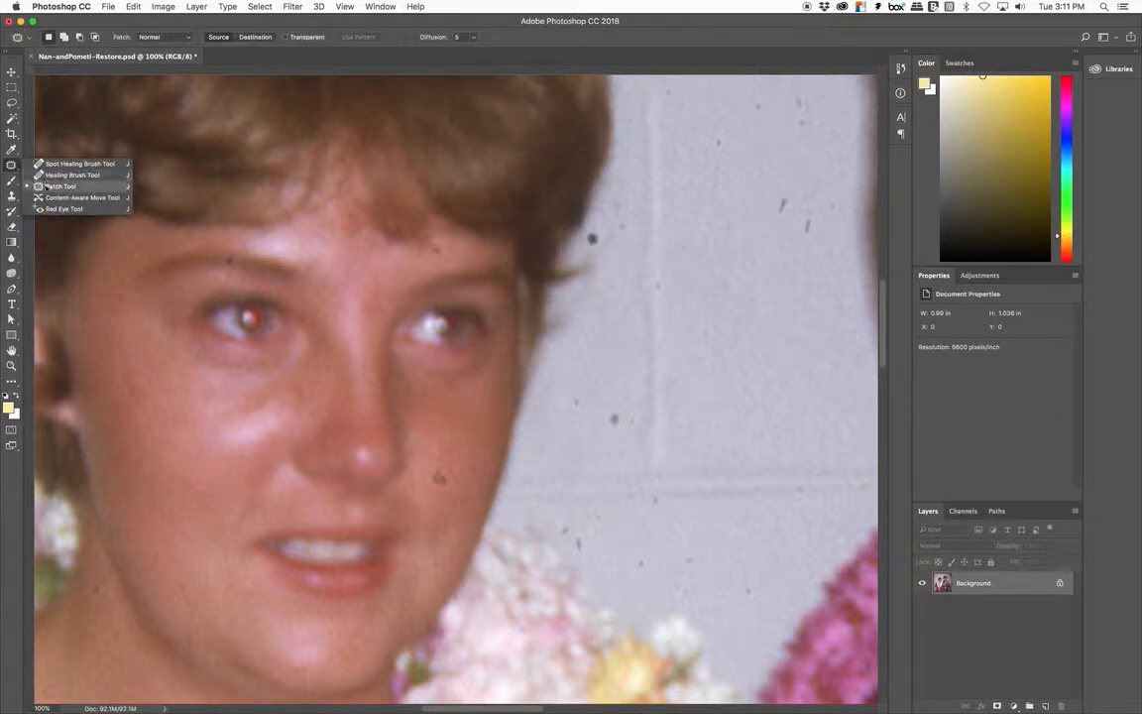
{"action": "left_click", "coordinate": [11, 165]}
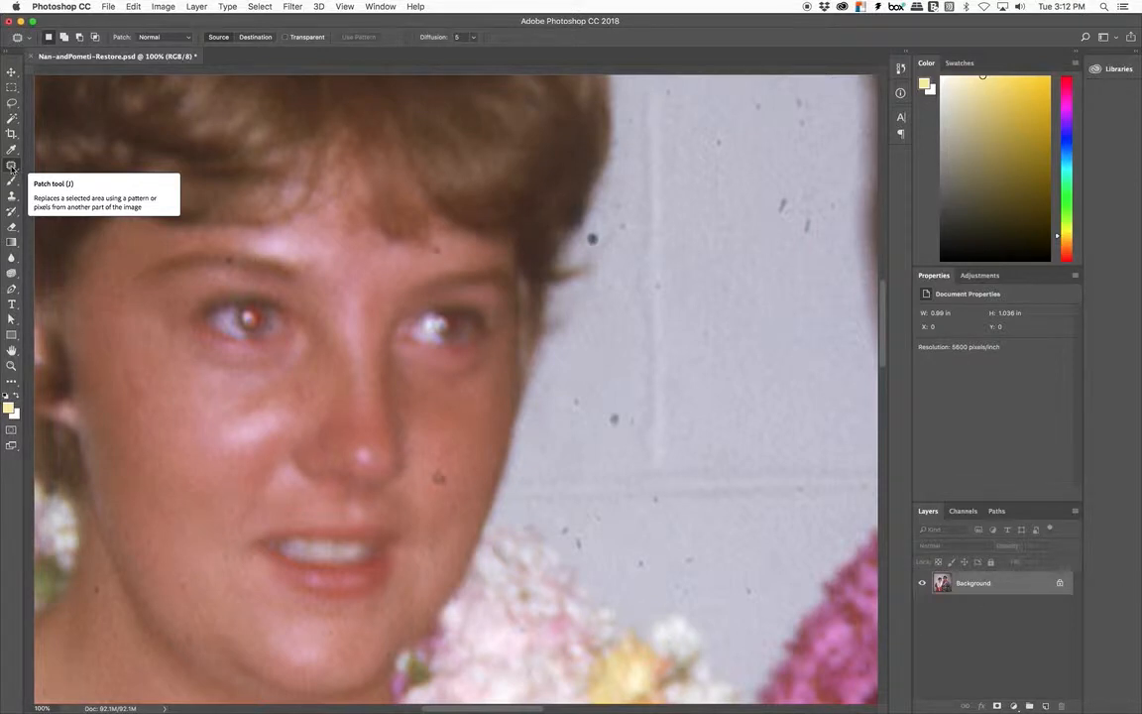
{"action": "left_click", "coordinate": [12, 167]}
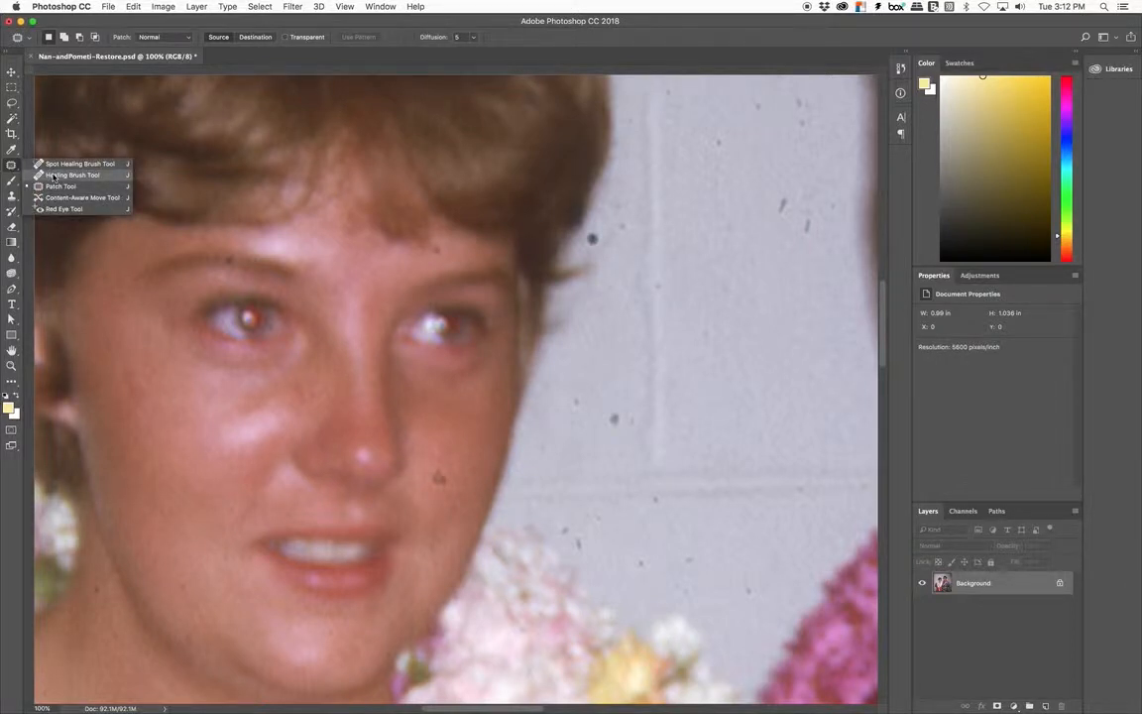
{"action": "left_click", "coordinate": [53, 175]}
{"action": "left_click", "coordinate": [15, 169]}
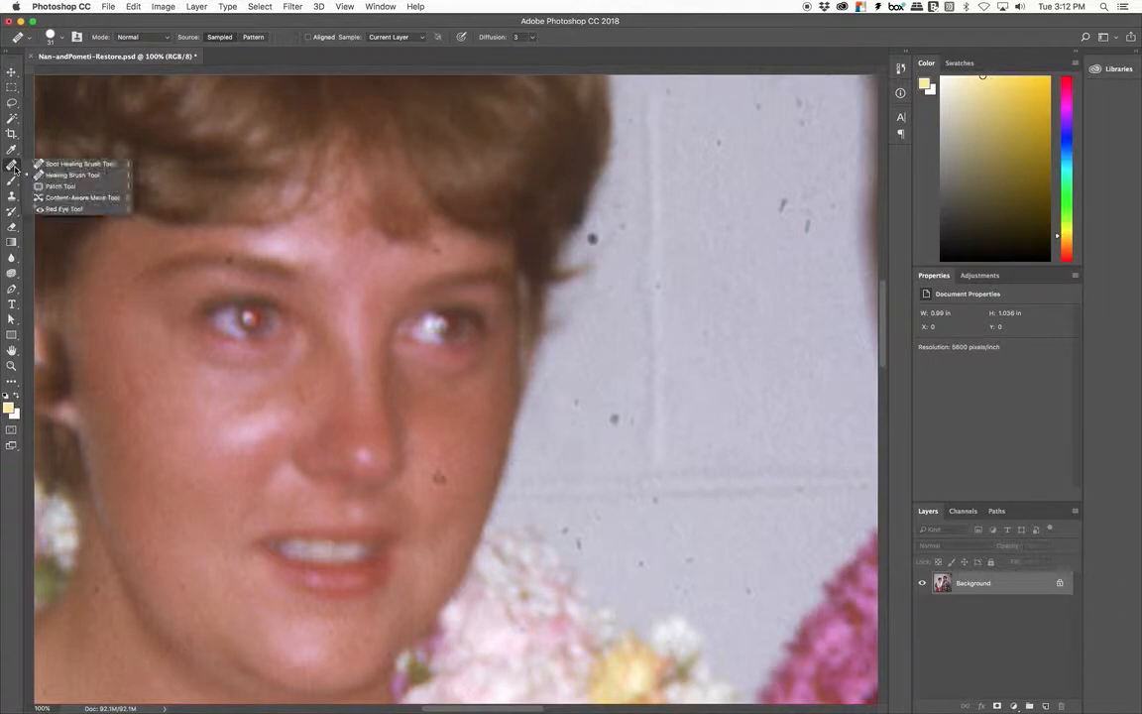
{"action": "left_click", "coordinate": [55, 186]}
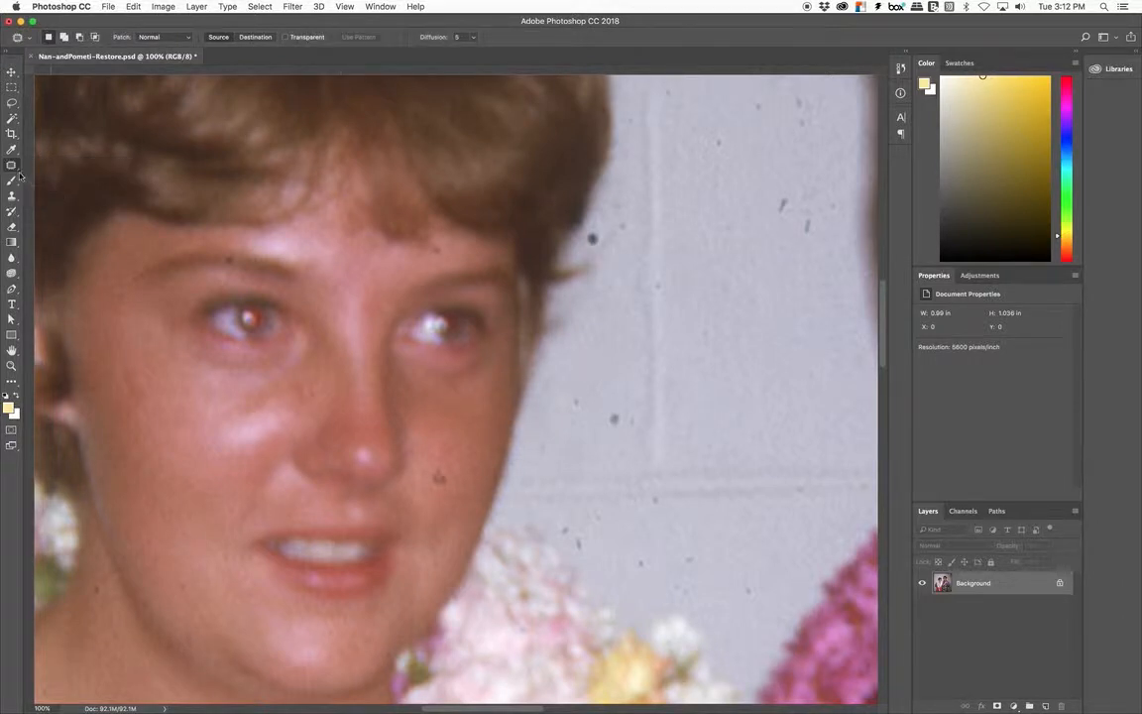
{"action": "left_click", "coordinate": [14, 169]}
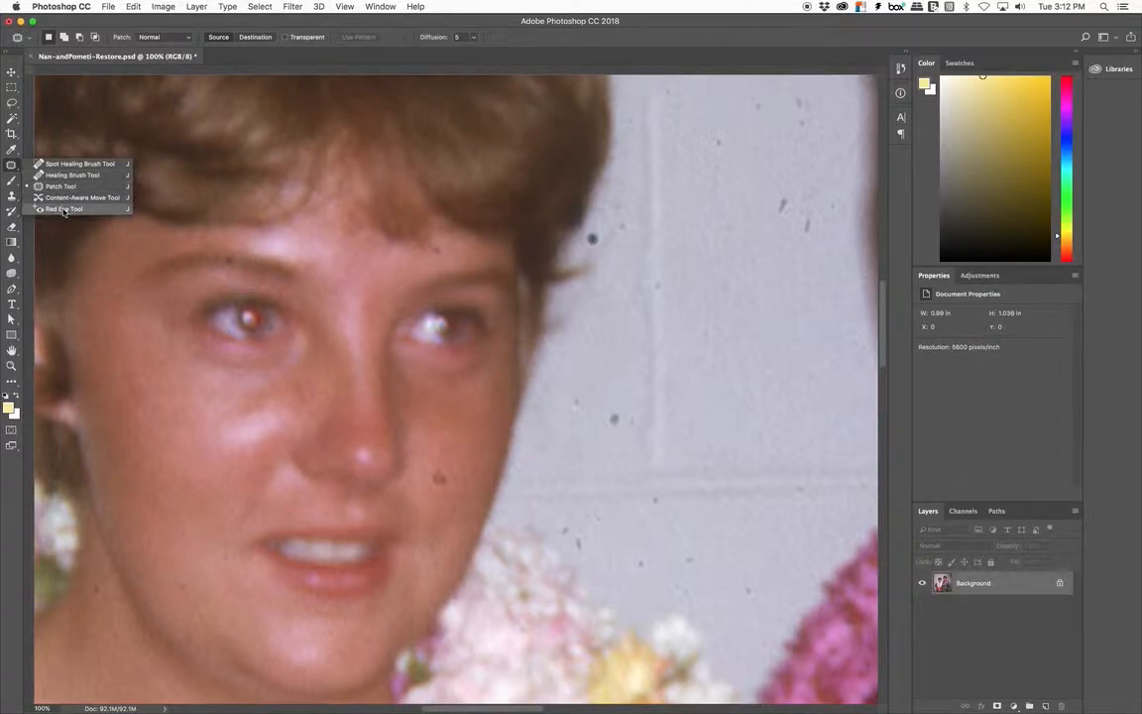
{"action": "left_click", "coordinate": [13, 167]}
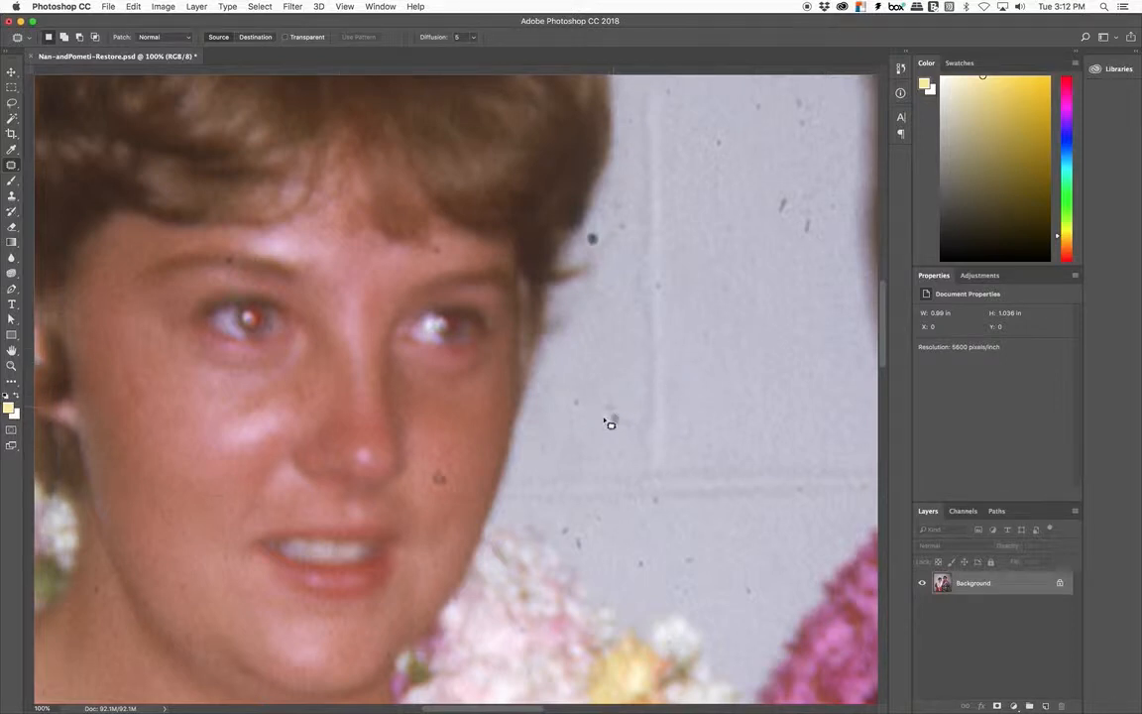
Step: Patch the dark spot on the wall beside the woman's cheek and the small mark higher up with clean wall texture
{"action": "left_click_drag", "start_coordinate": [614, 417], "coordinate": [616, 417]}
{"action": "left_click_drag", "start_coordinate": [616, 395], "coordinate": [616, 393]}
{"action": "mouse_move", "coordinate": [808, 212]}
{"action": "left_mouse_down"}
{"action": "mouse_move", "coordinate": [818, 224]}
{"action": "mouse_move", "coordinate": [805, 229]}
{"action": "left_mouse_up"}
Step: Patch the elongated dark mark on the wall between the two heads with the Patch tool
{"action": "scroll", "coordinate": [783, 250], "scroll_direction": "up", "scroll_amount": 5}
{"action": "scroll", "coordinate": [783, 250], "scroll_direction": "right", "scroll_amount": 5}
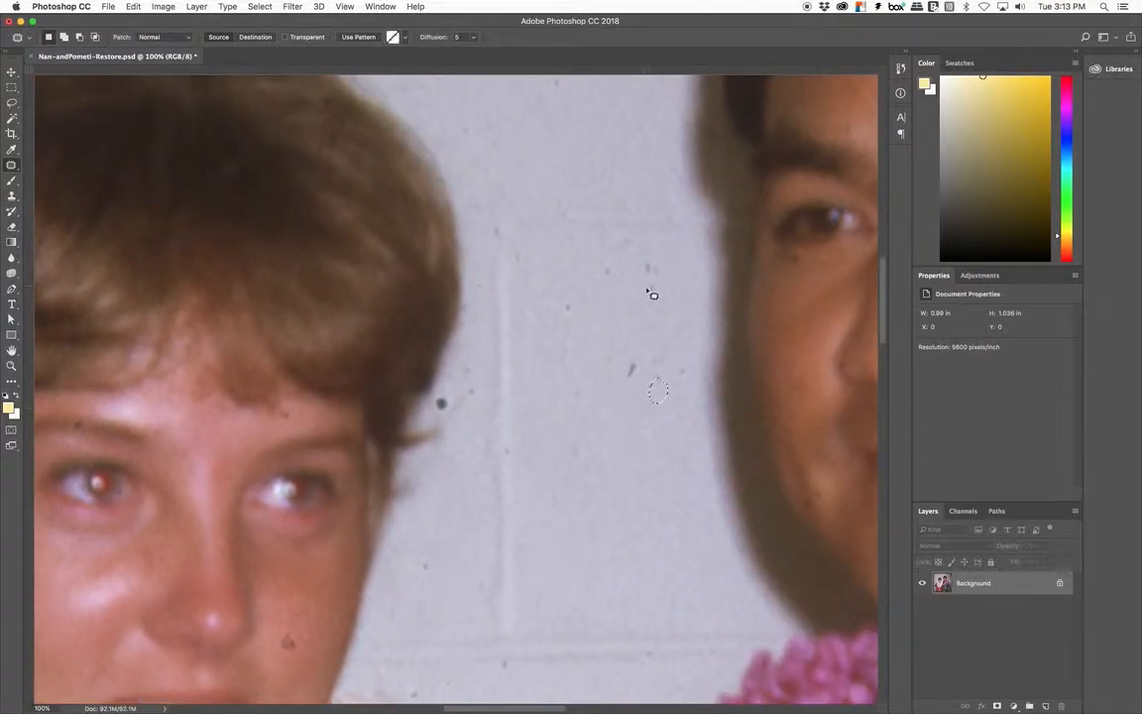
{"action": "mouse_move", "coordinate": [652, 284]}
{"action": "left_mouse_down"}
{"action": "mouse_move", "coordinate": [627, 318]}
{"action": "mouse_move", "coordinate": [638, 346]}
{"action": "mouse_move", "coordinate": [614, 383]}
{"action": "mouse_move", "coordinate": [639, 363]}
{"action": "left_mouse_up"}
{"action": "mouse_move", "coordinate": [632, 371]}
{"action": "left_mouse_down"}
{"action": "mouse_move", "coordinate": [620, 377]}
{"action": "mouse_move", "coordinate": [631, 370]}
{"action": "left_mouse_up"}
{"action": "left_click", "coordinate": [639, 351]}
{"action": "mouse_move", "coordinate": [635, 355]}
{"action": "left_mouse_down"}
{"action": "mouse_move", "coordinate": [641, 378]}
{"action": "mouse_move", "coordinate": [641, 357]}
{"action": "mouse_move", "coordinate": [593, 401]}
{"action": "mouse_move", "coordinate": [658, 357]}
{"action": "left_mouse_up"}
{"action": "left_click", "coordinate": [717, 377]}
{"action": "left_click_drag", "start_coordinate": [630, 370], "coordinate": [638, 377]}
{"action": "left_click_drag", "start_coordinate": [647, 326], "coordinate": [714, 457]}
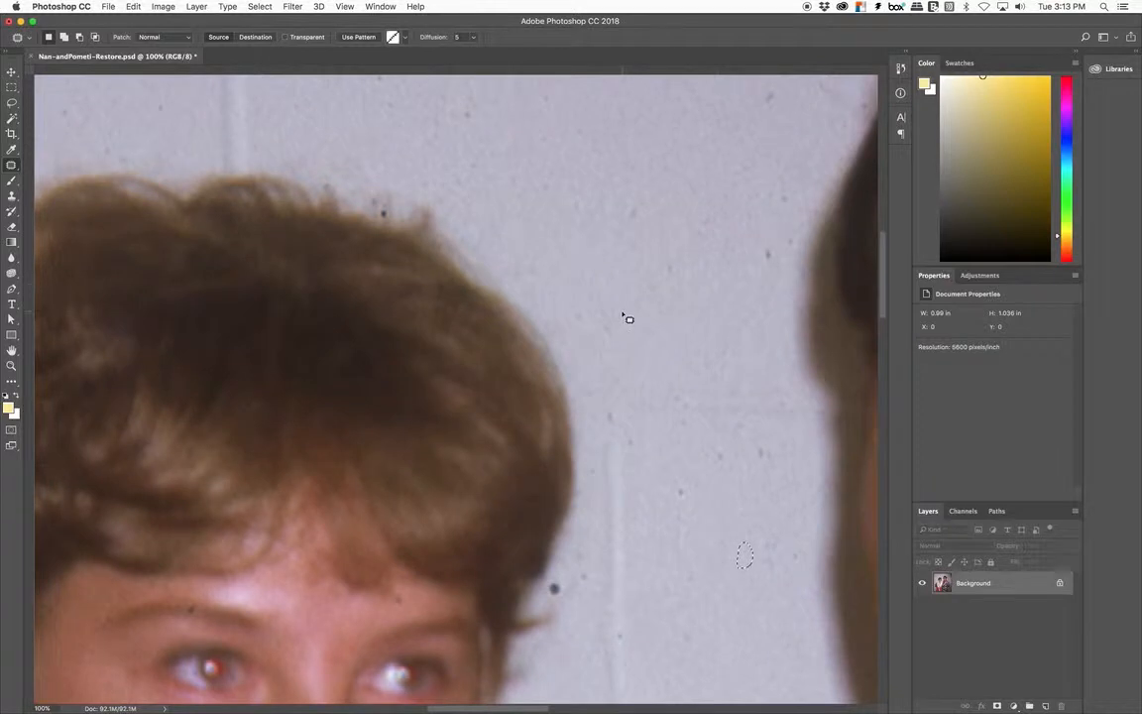
Step: Patch the bluish specks on the wall above the woman's hair, working at 200% magnification
{"action": "key", "text": "super+equal"}
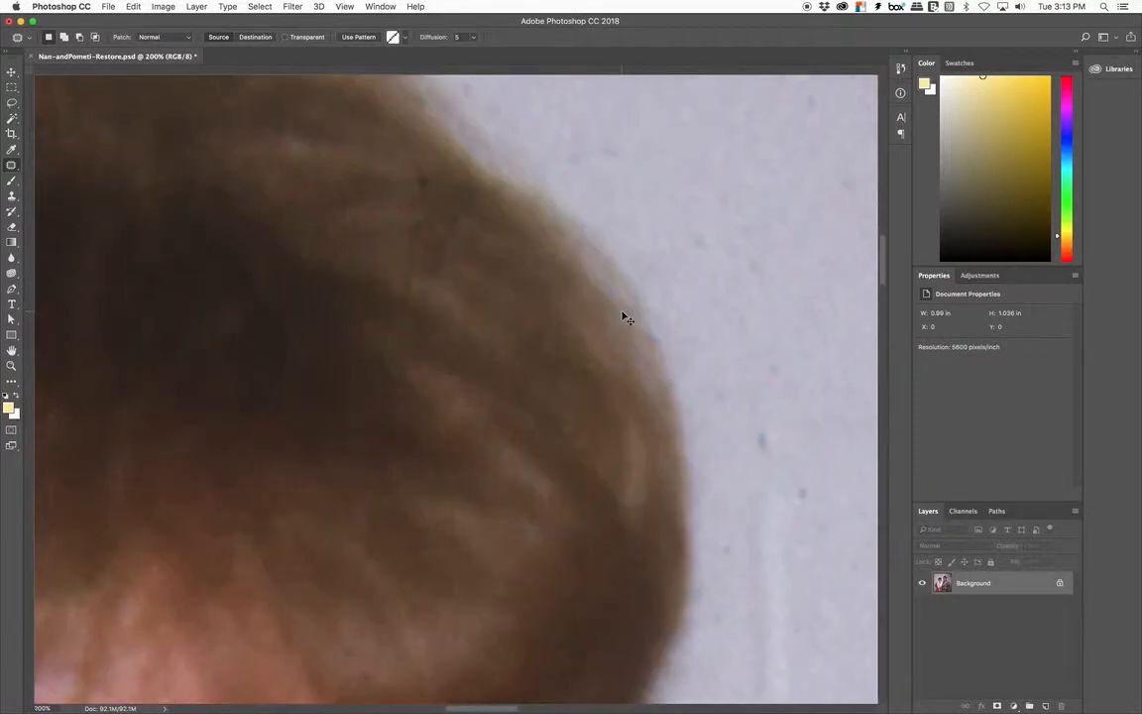
{"action": "scroll", "coordinate": [630, 291], "scroll_direction": "right", "scroll_amount": 6}
{"action": "scroll", "coordinate": [630, 292], "scroll_direction": "up", "scroll_amount": 3}
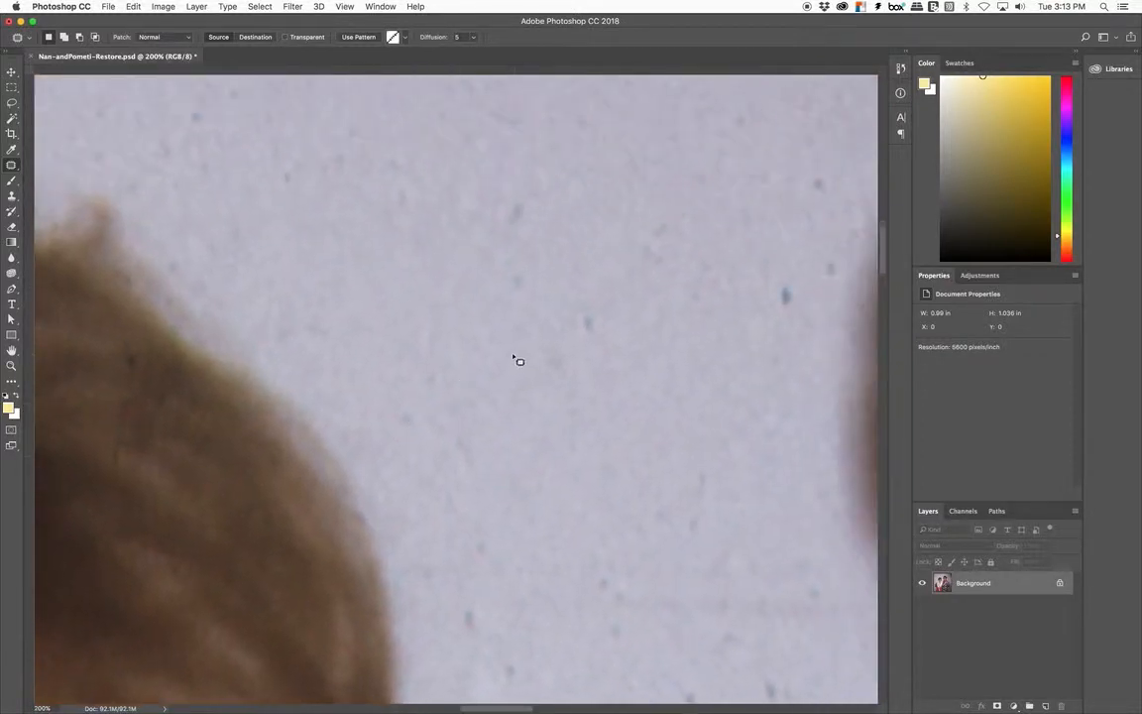
{"action": "mouse_move", "coordinate": [583, 318]}
{"action": "left_mouse_down"}
{"action": "mouse_move", "coordinate": [640, 345]}
{"action": "mouse_move", "coordinate": [637, 336]}
{"action": "left_mouse_up"}
{"action": "mouse_move", "coordinate": [793, 296]}
{"action": "left_mouse_down"}
{"action": "mouse_move", "coordinate": [778, 307]}
{"action": "mouse_move", "coordinate": [798, 298]}
{"action": "mouse_move", "coordinate": [787, 312]}
{"action": "left_mouse_up"}
Step: Patch the blemish on the skin beside the nose and the dark speck on the eyebrow, clearing the selection
{"action": "left_click_drag", "start_coordinate": [566, 415], "coordinate": [773, 278]}
{"action": "left_click_drag", "start_coordinate": [599, 385], "coordinate": [778, 258]}
{"action": "left_click_drag", "start_coordinate": [576, 447], "coordinate": [698, 282]}
{"action": "left_click_drag", "start_coordinate": [717, 379], "coordinate": [557, 409]}
{"action": "mouse_move", "coordinate": [721, 375]}
{"action": "left_mouse_down"}
{"action": "mouse_move", "coordinate": [737, 375]}
{"action": "mouse_move", "coordinate": [716, 393]}
{"action": "mouse_move", "coordinate": [718, 379]}
{"action": "left_mouse_up"}
{"action": "left_click_drag", "start_coordinate": [639, 398], "coordinate": [784, 268]}
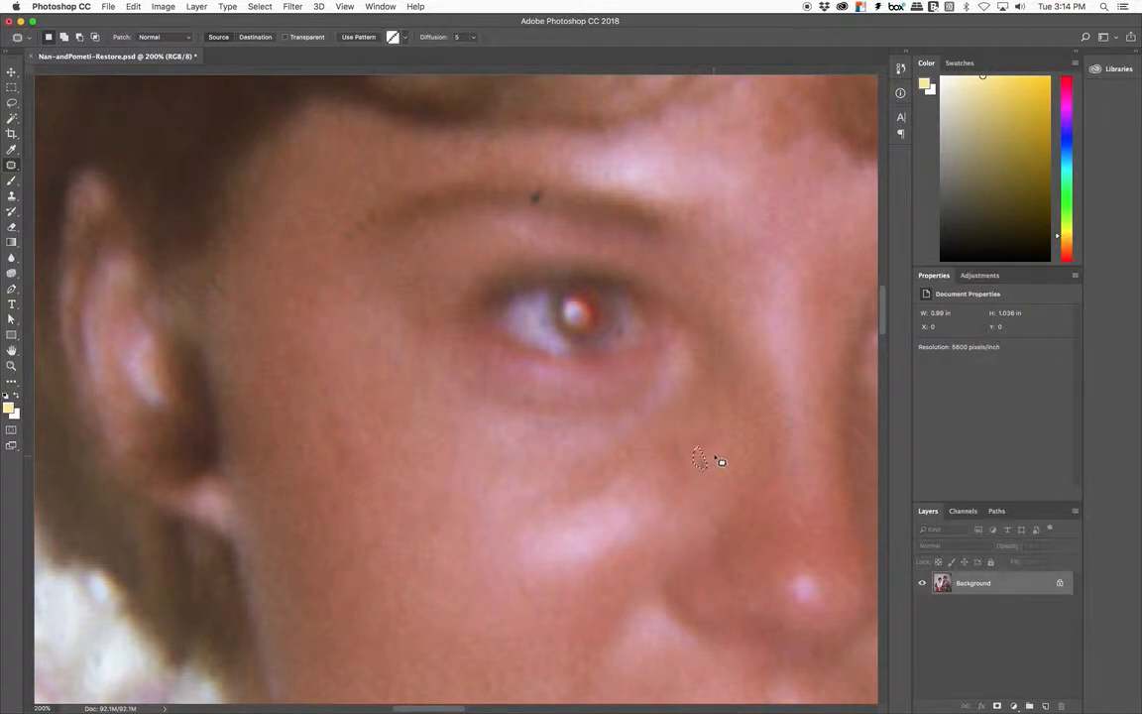
{"action": "mouse_move", "coordinate": [696, 457]}
{"action": "left_mouse_down"}
{"action": "mouse_move", "coordinate": [697, 476]}
{"action": "mouse_move", "coordinate": [715, 469]}
{"action": "left_mouse_up"}
{"action": "mouse_move", "coordinate": [534, 187]}
{"action": "left_mouse_down"}
{"action": "mouse_move", "coordinate": [545, 201]}
{"action": "mouse_move", "coordinate": [535, 187]}
{"action": "mouse_move", "coordinate": [512, 194]}
{"action": "left_mouse_up"}
{"action": "key", "text": "super+d"}
{"action": "left_click_drag", "start_coordinate": [557, 259], "coordinate": [643, 209]}
Step: Patch the grey speck in the white and pink lei flowers with nearby petal texture
{"action": "scroll", "coordinate": [477, 349], "scroll_direction": "down", "scroll_amount": 5}
{"action": "scroll", "coordinate": [477, 349], "scroll_direction": "left", "scroll_amount": 5}
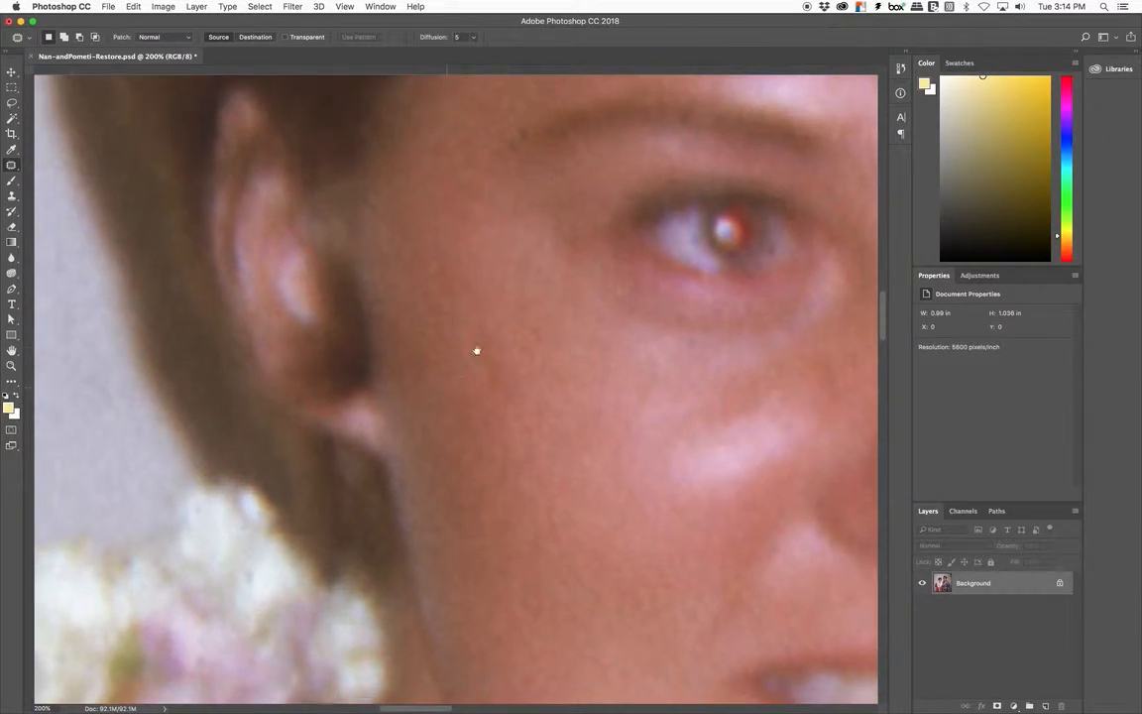
{"action": "scroll", "coordinate": [368, 394], "scroll_direction": "down", "scroll_amount": 3}
{"action": "scroll", "coordinate": [368, 395], "scroll_direction": "left", "scroll_amount": 5}
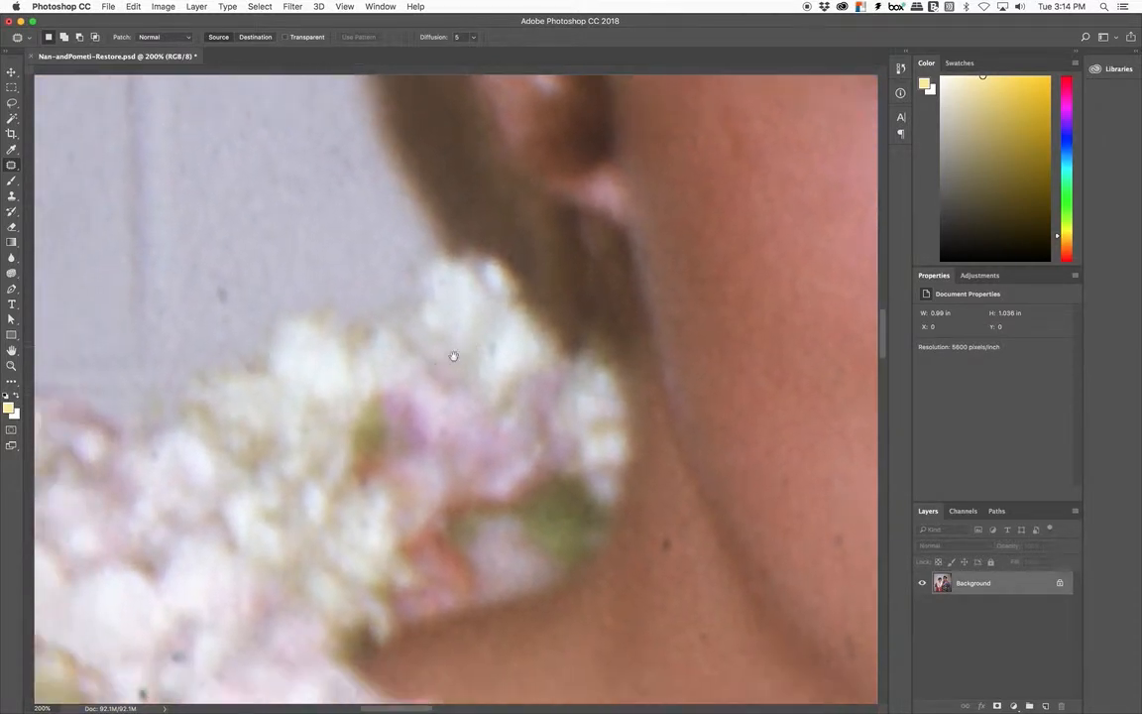
{"action": "scroll", "coordinate": [396, 563], "scroll_direction": "down", "scroll_amount": 5}
{"action": "scroll", "coordinate": [396, 563], "scroll_direction": "left", "scroll_amount": 2}
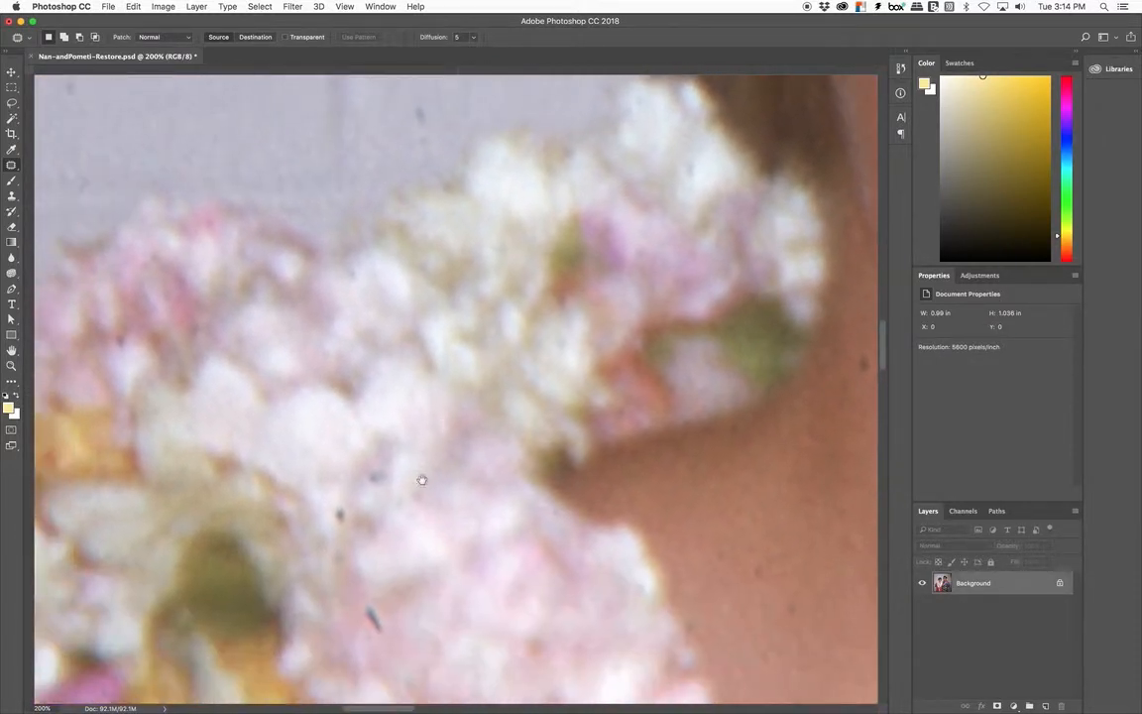
{"action": "left_click_drag", "start_coordinate": [386, 419], "coordinate": [448, 456]}
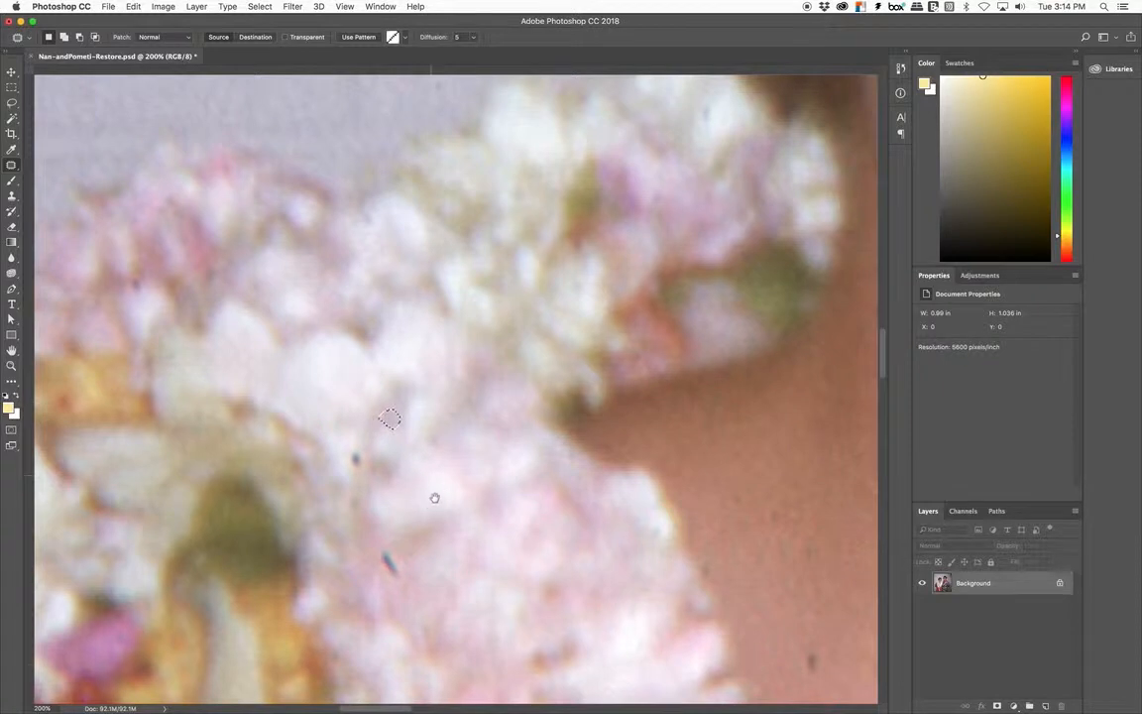
Step: Patch the dark specks on the skin above the red neckline and on the neck below the chin
{"action": "scroll", "coordinate": [434, 446], "scroll_direction": "down", "scroll_amount": 5}
{"action": "scroll", "coordinate": [433, 447], "scroll_direction": "right", "scroll_amount": 5}
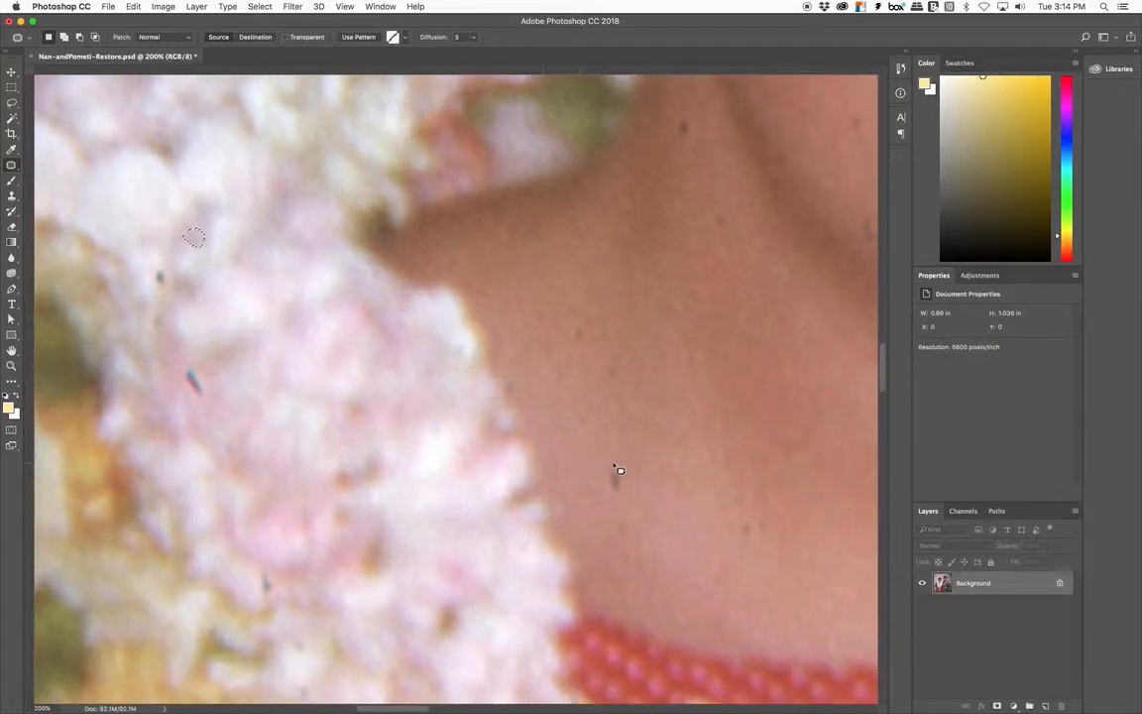
{"action": "mouse_move", "coordinate": [612, 466]}
{"action": "left_mouse_down"}
{"action": "mouse_move", "coordinate": [607, 488]}
{"action": "mouse_move", "coordinate": [623, 488]}
{"action": "left_mouse_up"}
{"action": "left_click_drag", "start_coordinate": [742, 485], "coordinate": [566, 482]}
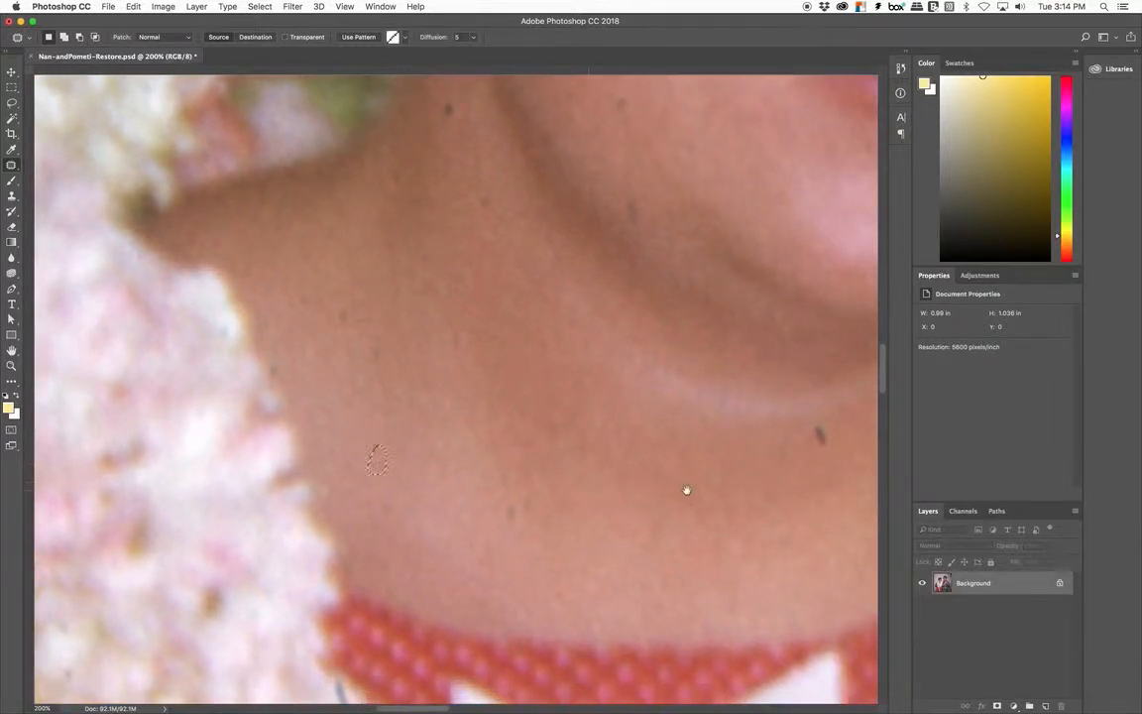
{"action": "scroll", "coordinate": [595, 486], "scroll_direction": "right", "scroll_amount": 5}
{"action": "scroll", "coordinate": [595, 485], "scroll_direction": "up", "scroll_amount": 1}
{"action": "mouse_move", "coordinate": [617, 463]}
{"action": "left_mouse_down"}
{"action": "mouse_move", "coordinate": [622, 477]}
{"action": "mouse_move", "coordinate": [604, 479]}
{"action": "mouse_move", "coordinate": [647, 461]}
{"action": "left_mouse_up"}
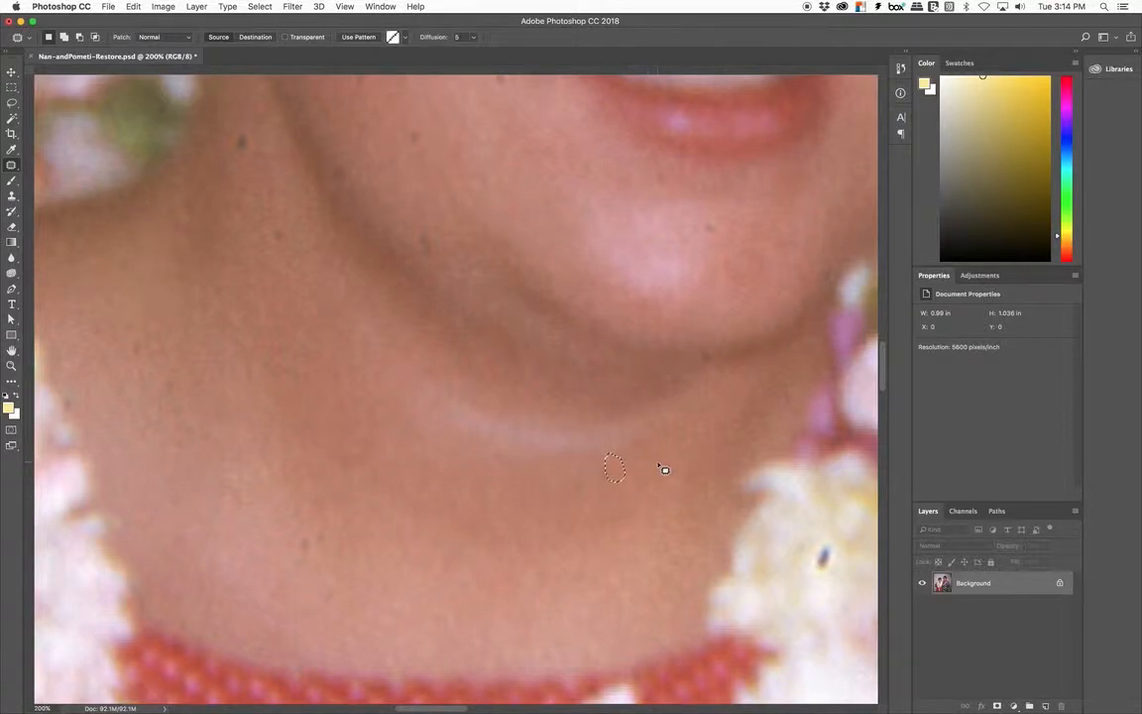
Step: Patch the dark mark on the cheek beside the nose and the small blemish next to it with clean skin
{"action": "key", "text": "super+minus"}
{"action": "key", "text": "super+minus"}
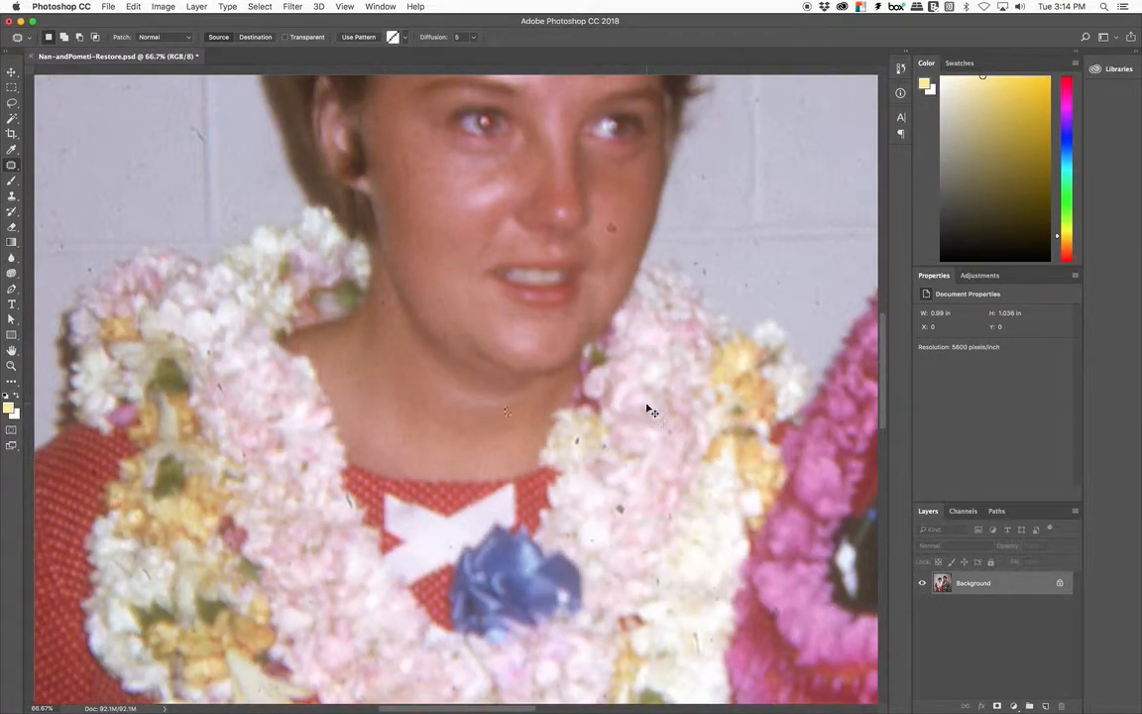
{"action": "key", "text": "super+plus"}
{"action": "key", "text": "super+plus"}
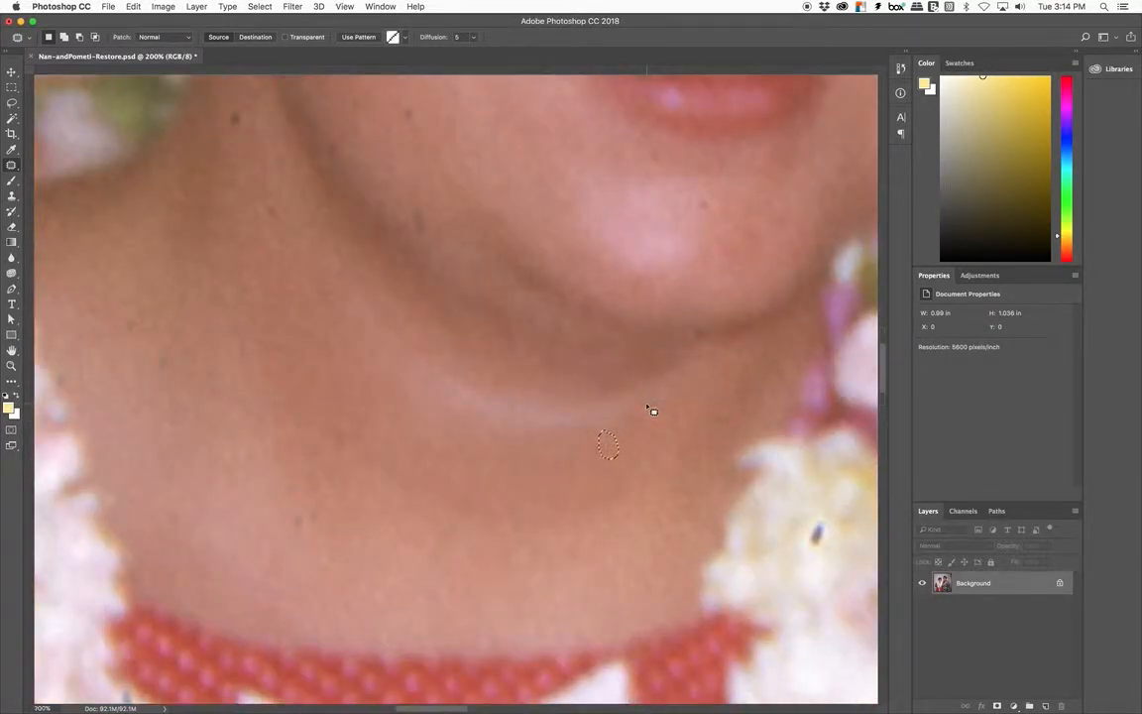
{"action": "left_click_drag", "start_coordinate": [671, 354], "coordinate": [514, 538]}
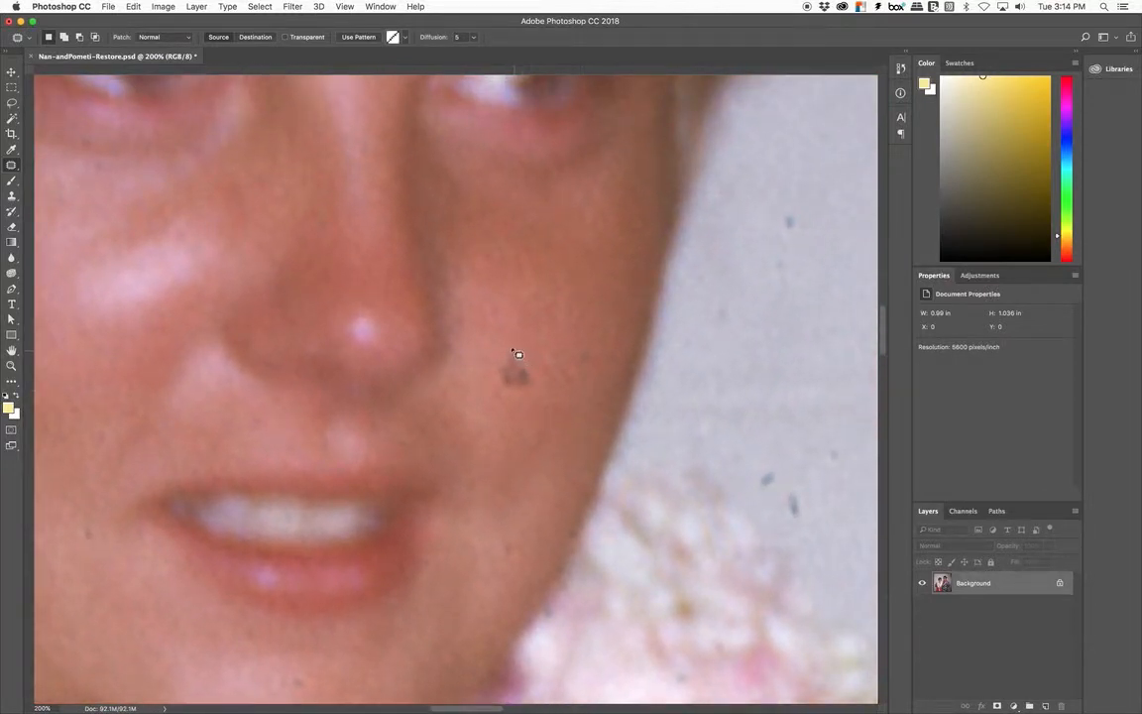
{"action": "mouse_move", "coordinate": [513, 351]}
{"action": "left_mouse_down"}
{"action": "mouse_move", "coordinate": [500, 391]}
{"action": "mouse_move", "coordinate": [524, 396]}
{"action": "mouse_move", "coordinate": [533, 374]}
{"action": "mouse_move", "coordinate": [519, 361]}
{"action": "mouse_move", "coordinate": [526, 367]}
{"action": "mouse_move", "coordinate": [523, 339]}
{"action": "mouse_move", "coordinate": [535, 403]}
{"action": "mouse_move", "coordinate": [496, 416]}
{"action": "left_mouse_up"}
{"action": "left_click", "coordinate": [547, 416]}
{"action": "mouse_move", "coordinate": [588, 351]}
{"action": "left_mouse_down"}
{"action": "mouse_move", "coordinate": [584, 371]}
{"action": "mouse_move", "coordinate": [598, 326]}
{"action": "left_mouse_up"}
Step: Patch three specks on the wall beside the cheek and above the flowers, clearing the selection
{"action": "mouse_move", "coordinate": [777, 470]}
{"action": "left_mouse_down"}
{"action": "mouse_move", "coordinate": [763, 479]}
{"action": "mouse_move", "coordinate": [779, 496]}
{"action": "left_mouse_up"}
{"action": "mouse_move", "coordinate": [772, 485]}
{"action": "left_mouse_down"}
{"action": "mouse_move", "coordinate": [768, 464]}
{"action": "mouse_move", "coordinate": [771, 486]}
{"action": "left_mouse_up"}
{"action": "mouse_move", "coordinate": [839, 468]}
{"action": "left_mouse_down"}
{"action": "mouse_move", "coordinate": [845, 453]}
{"action": "mouse_move", "coordinate": [827, 448]}
{"action": "left_mouse_up"}
{"action": "left_click_drag", "start_coordinate": [793, 223], "coordinate": [790, 211]}
{"action": "left_click", "coordinate": [762, 250]}
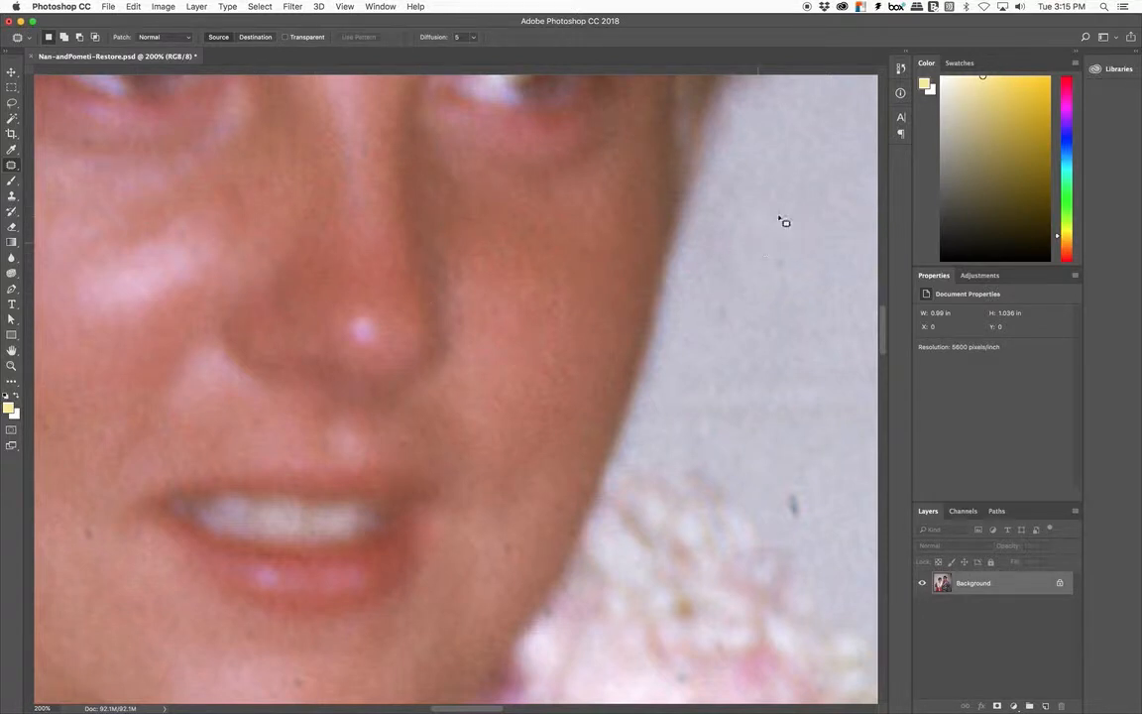
Step: Switch to the Healing Brush and review its brush size and hardness settings
{"action": "left_click", "coordinate": [12, 166]}
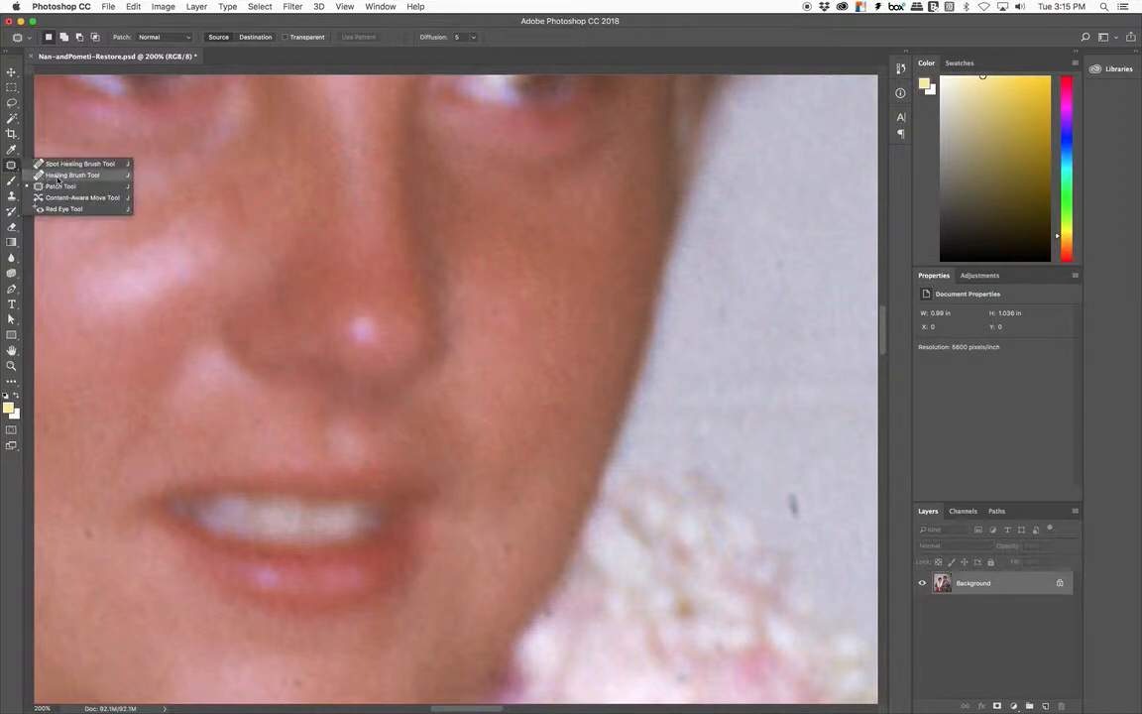
{"action": "left_click", "coordinate": [62, 176]}
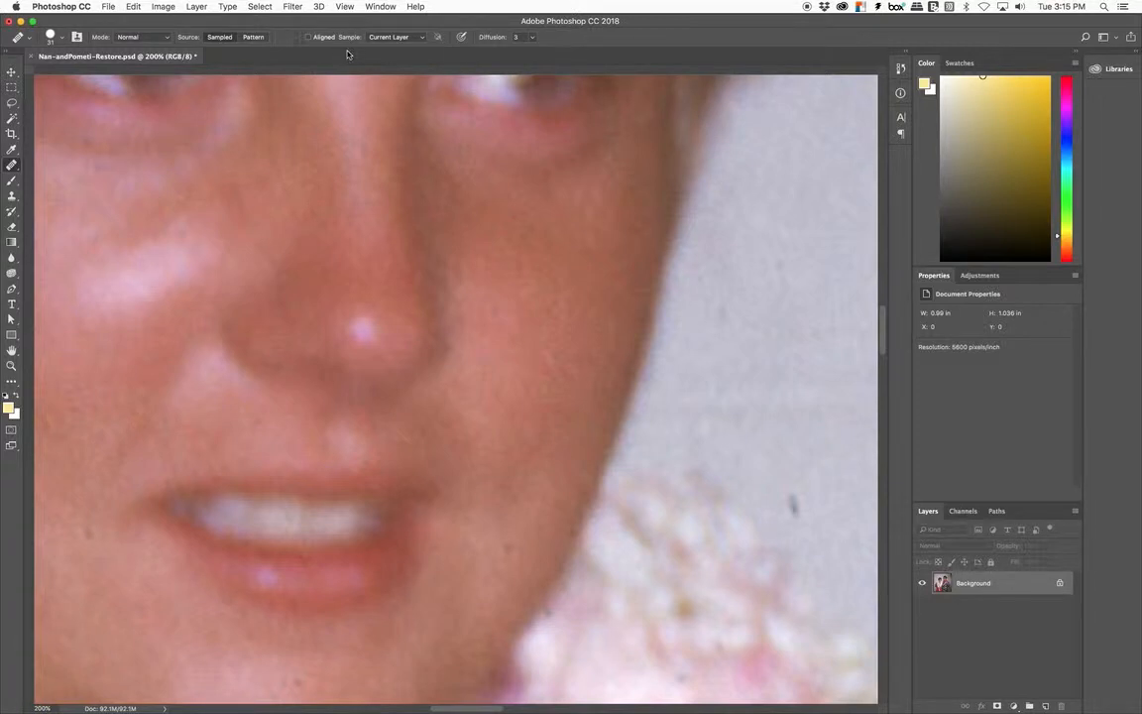
{"action": "left_click", "coordinate": [61, 41]}
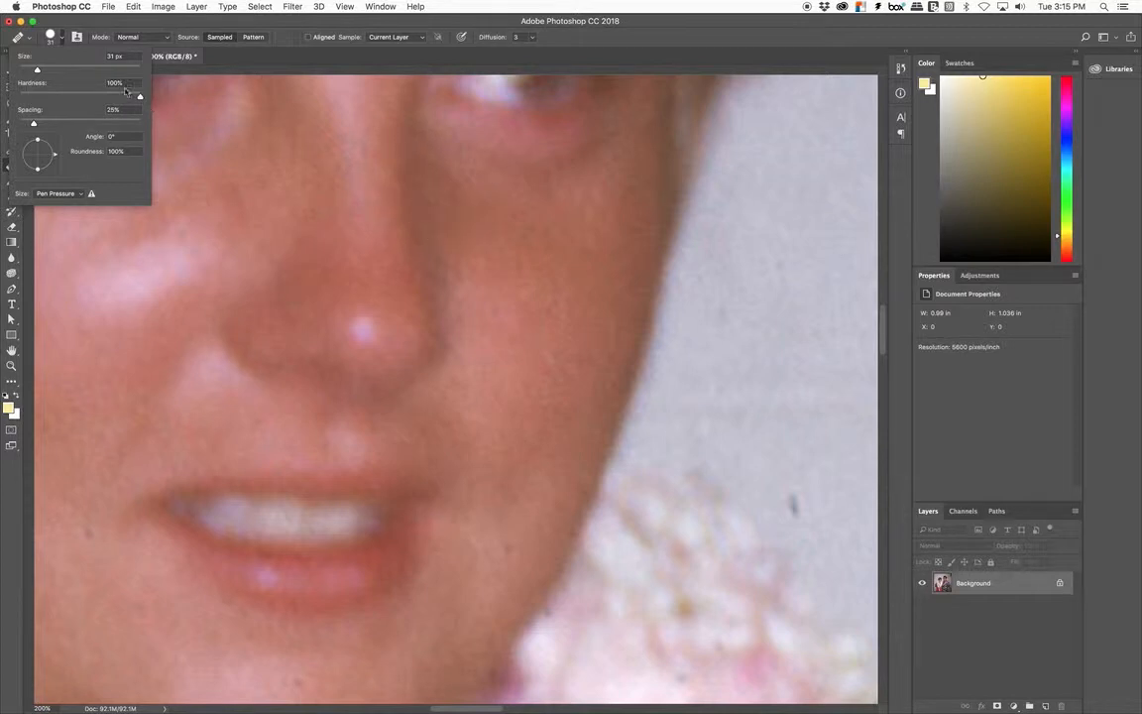
{"action": "left_click", "coordinate": [51, 41]}
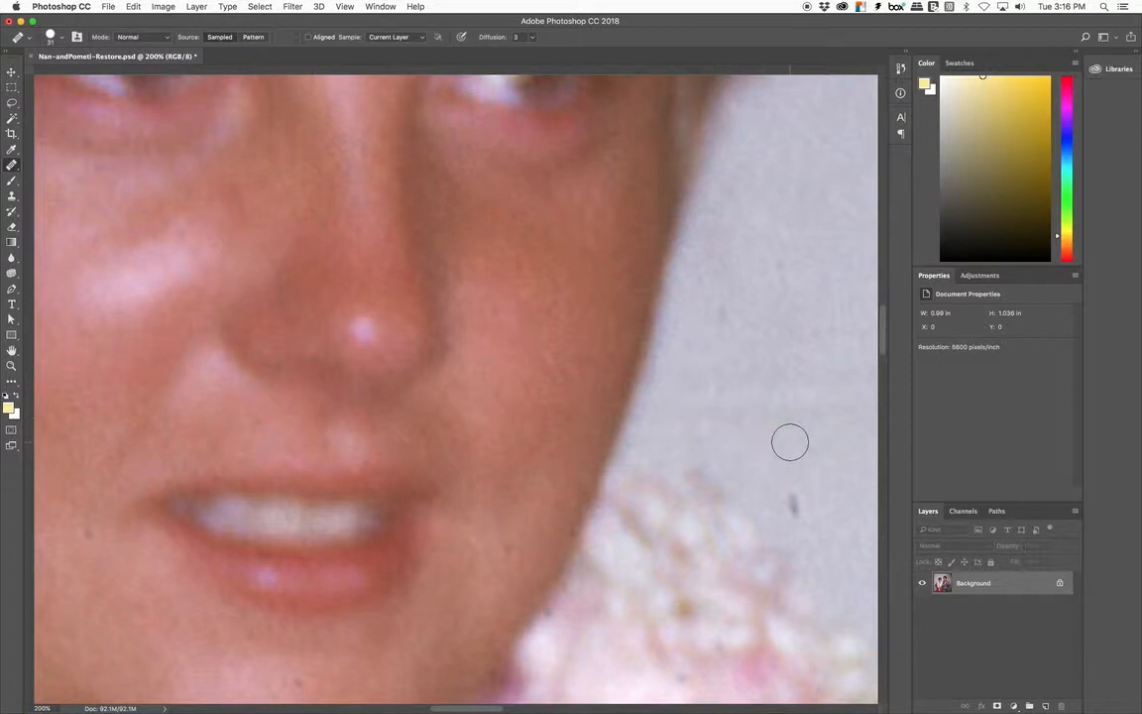
{"action": "left_click", "coordinate": [793, 503]}
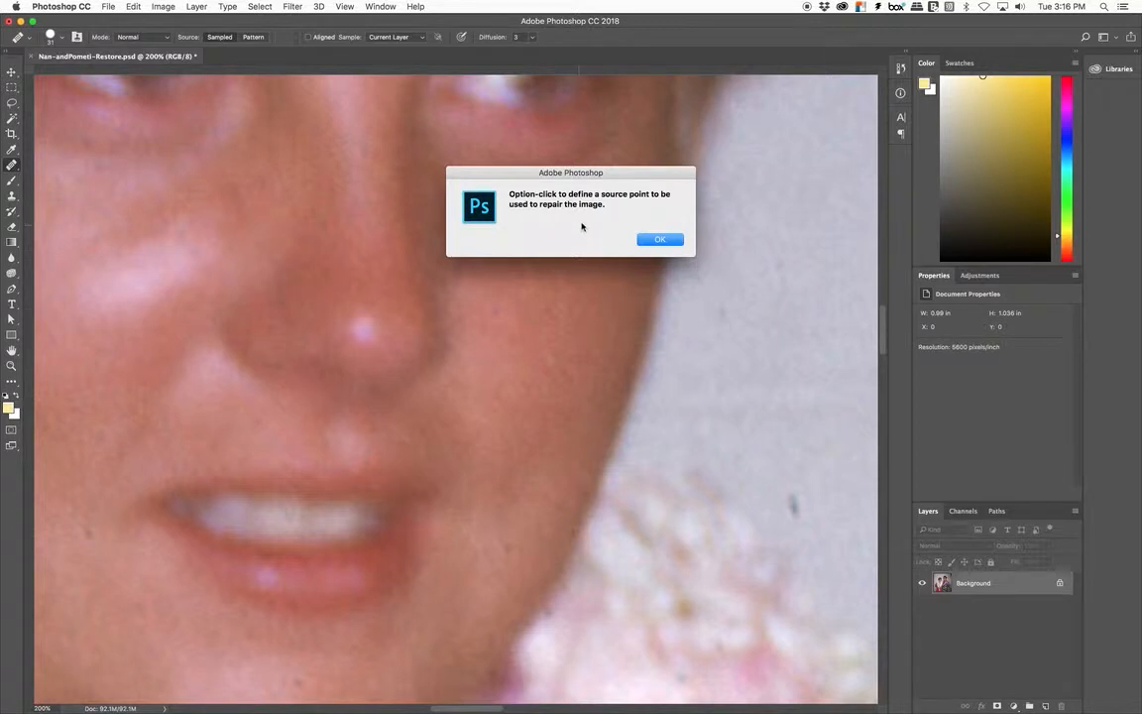
{"action": "left_click", "coordinate": [658, 240]}
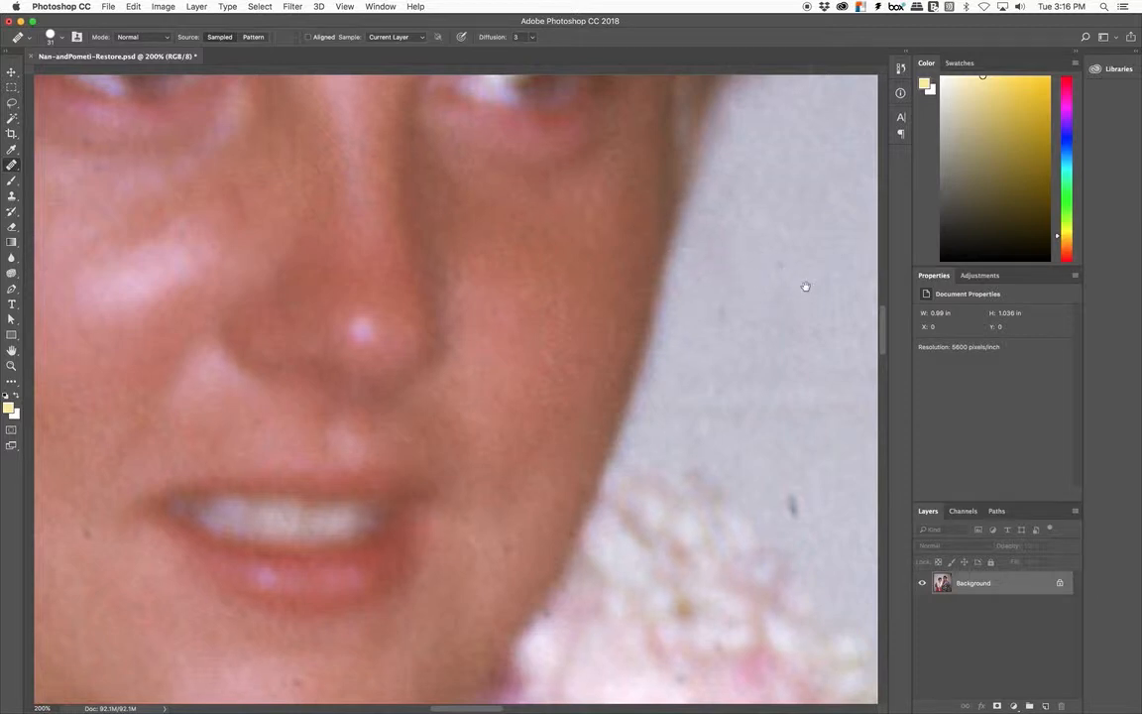
Step: Retouch the faint speck and marks around the vertical wall joint beside the face with the Healing Brush
{"action": "left_click_drag", "start_coordinate": [805, 288], "coordinate": [610, 267]}
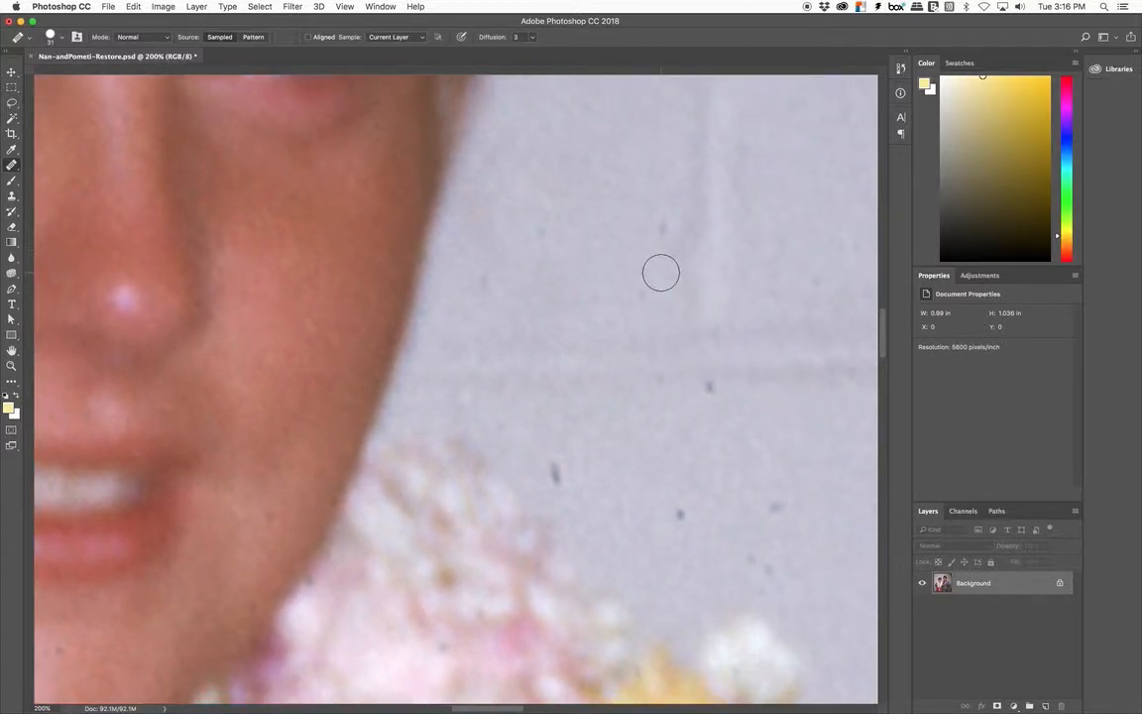
{"action": "left_click_drag", "start_coordinate": [694, 255], "coordinate": [684, 349]}
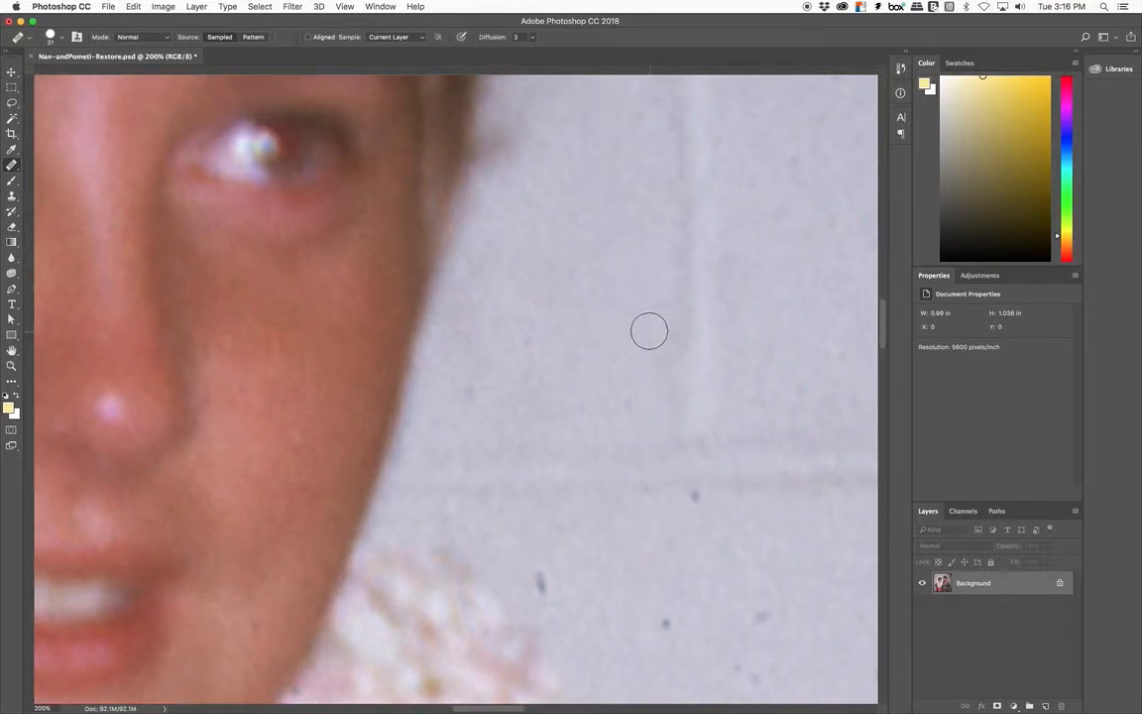
{"action": "left_click_drag", "start_coordinate": [696, 423], "coordinate": [714, 419]}
{"action": "left_click_drag", "start_coordinate": [799, 393], "coordinate": [807, 407]}
{"action": "scroll", "coordinate": [772, 365], "scroll_direction": "down", "scroll_amount": 5}
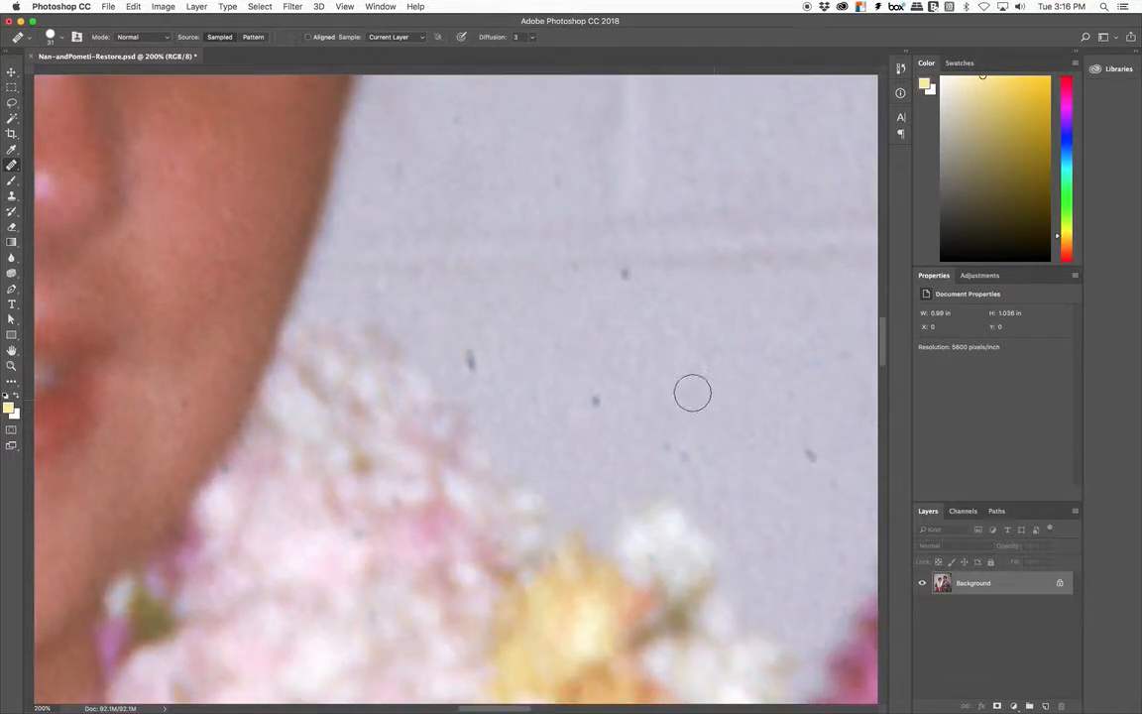
{"action": "left_click", "coordinate": [693, 393]}
{"action": "left_click_drag", "start_coordinate": [675, 273], "coordinate": [743, 411]}
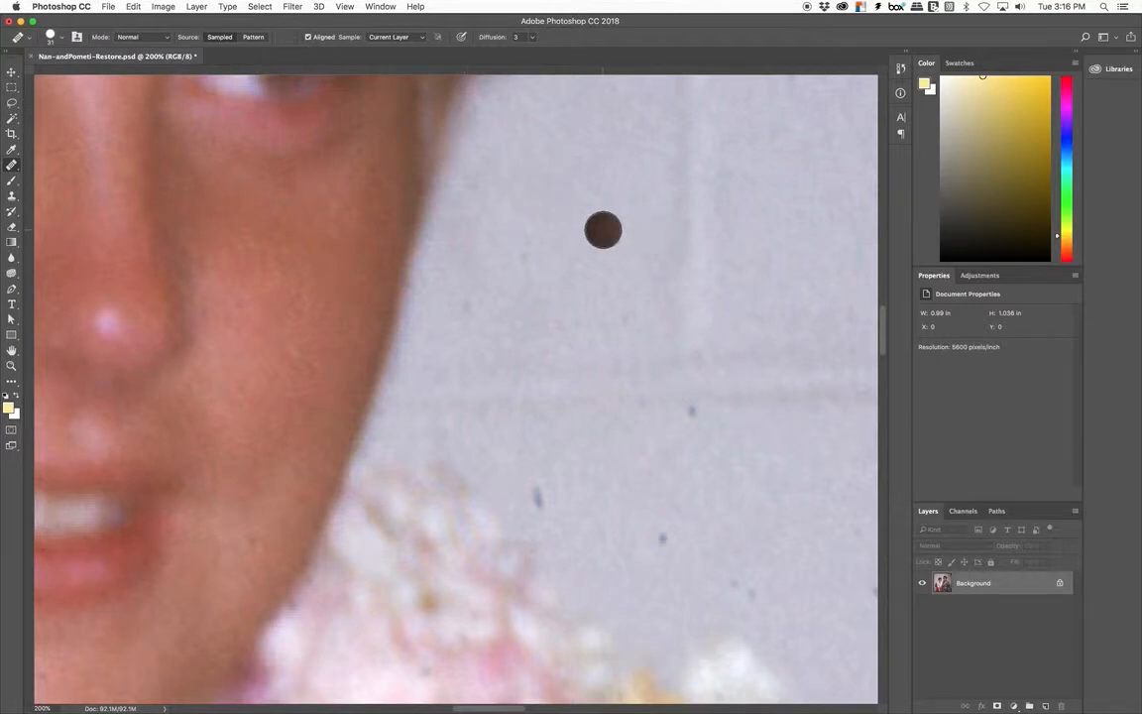
Step: With Aligned sampling on, sample clean wall and heal the specks beside the cheek and the dark mark above the flowers
{"action": "left_click", "coordinate": [603, 229], "text": "alt"}
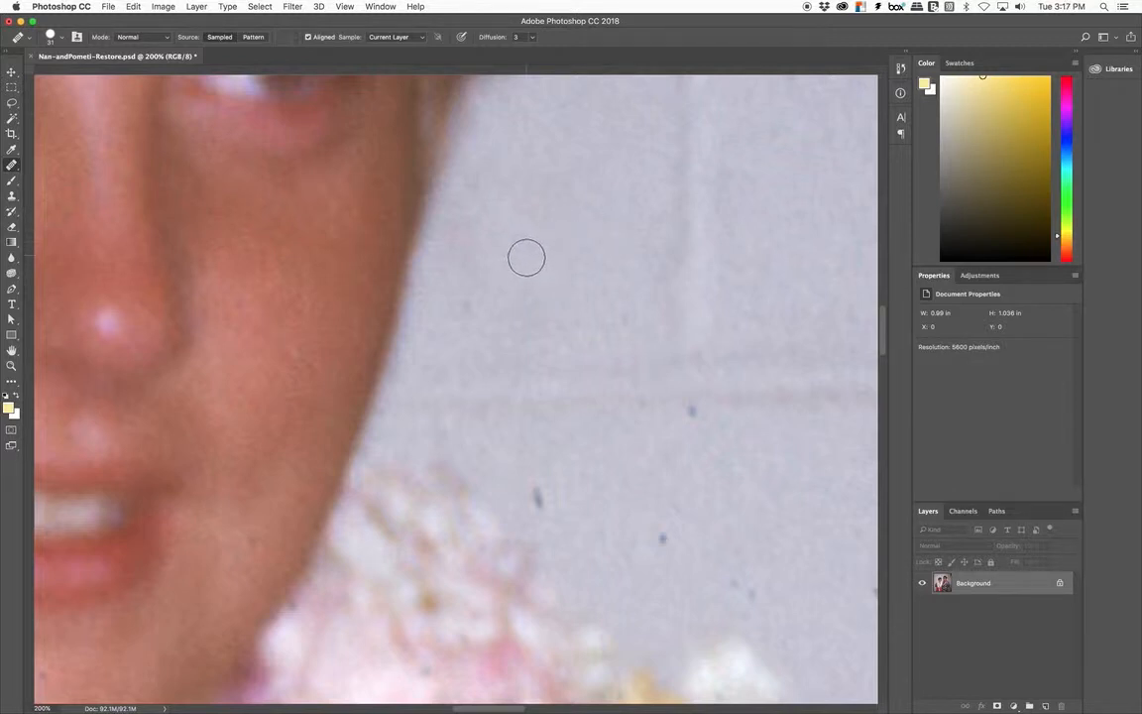
{"action": "mouse_move", "coordinate": [526, 258]}
{"action": "left_mouse_down"}
{"action": "mouse_move", "coordinate": [469, 307]}
{"action": "mouse_move", "coordinate": [495, 296]}
{"action": "left_mouse_up"}
{"action": "mouse_move", "coordinate": [558, 476]}
{"action": "left_mouse_down"}
{"action": "mouse_move", "coordinate": [540, 484]}
{"action": "mouse_move", "coordinate": [556, 491]}
{"action": "left_mouse_up"}
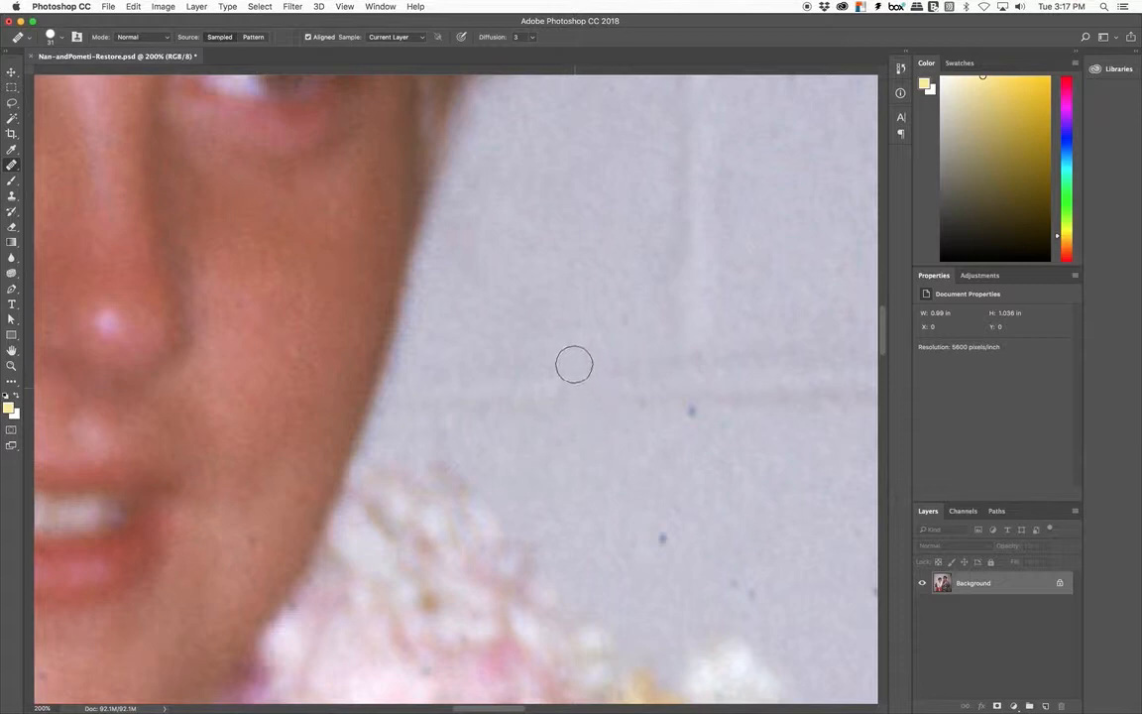
Step: Sample clean skin on the woman's chin and heal the marks below her lower lip and on her cheek
{"action": "key", "text": "space"}
{"action": "left_click_drag", "start_coordinate": [492, 424], "coordinate": [666, 323]}
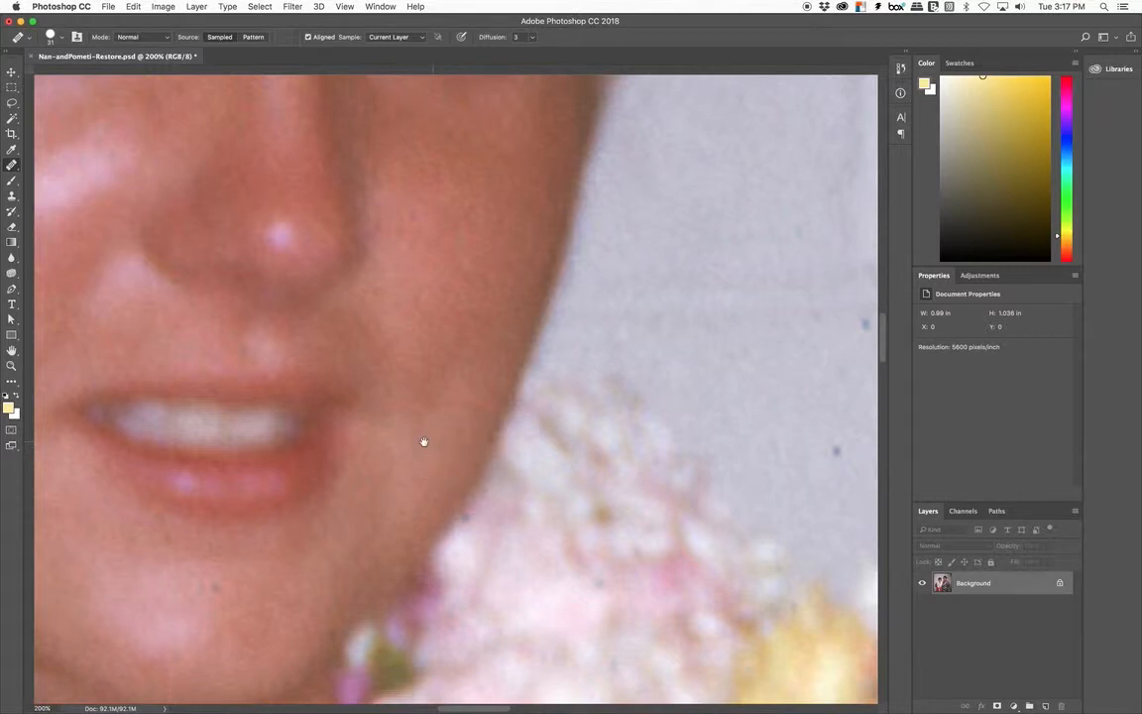
{"action": "left_click_drag", "start_coordinate": [423, 441], "coordinate": [663, 365]}
{"action": "left_click", "coordinate": [493, 494], "text": "alt"}
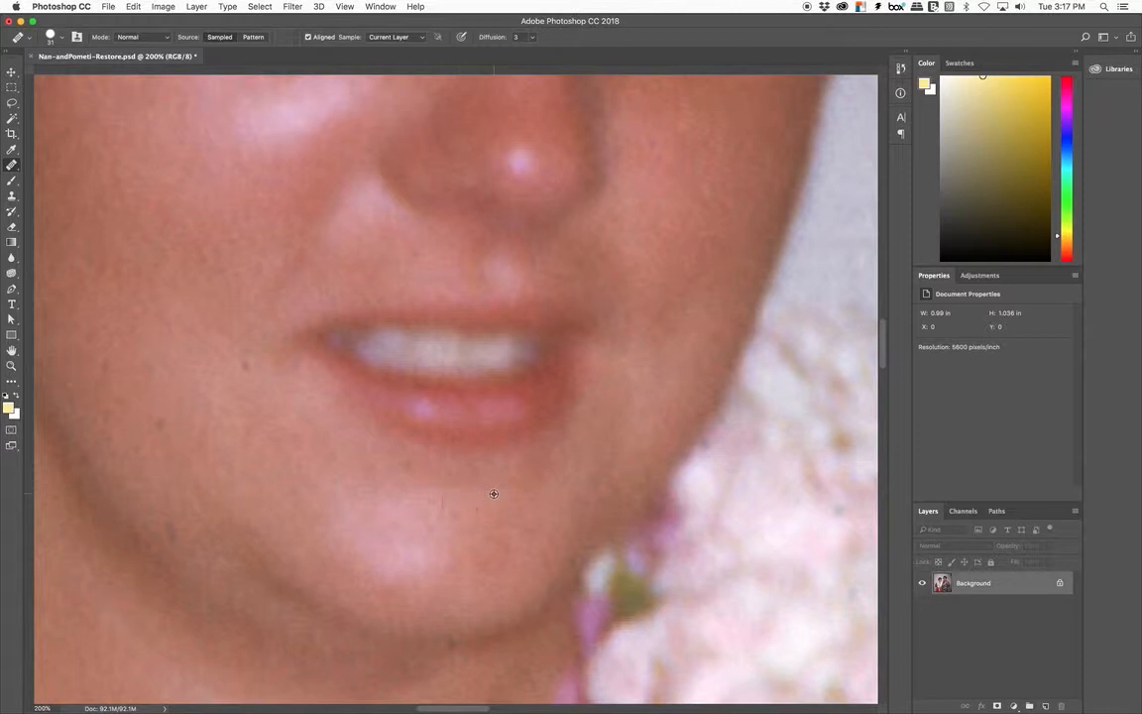
{"action": "left_click", "coordinate": [459, 503]}
{"action": "left_click", "coordinate": [246, 367]}
Step: Sample clean wall areas and heal the dark speck above the flowers and the mark on the horizontal wall joint near the pink lei
{"action": "left_click_drag", "start_coordinate": [407, 565], "coordinate": [155, 462]}
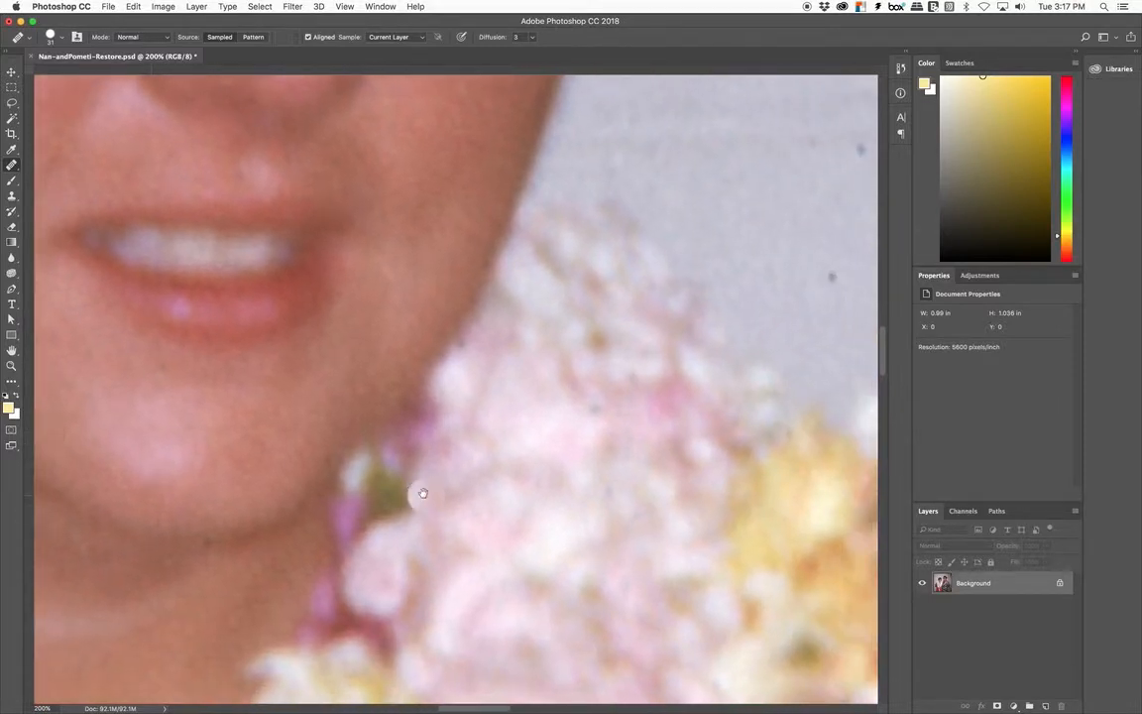
{"action": "mouse_move", "coordinate": [492, 474]}
{"action": "left_mouse_down"}
{"action": "mouse_move", "coordinate": [282, 550]}
{"action": "mouse_move", "coordinate": [465, 477]}
{"action": "left_mouse_up"}
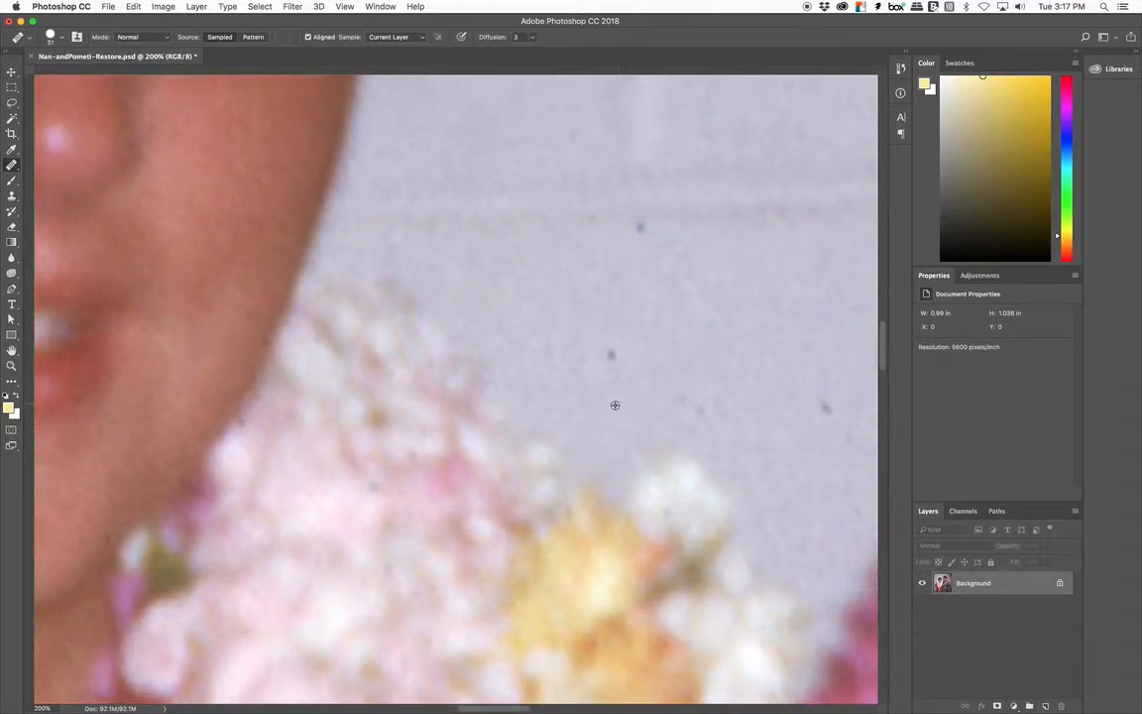
{"action": "left_click", "coordinate": [610, 404], "text": "alt"}
{"action": "left_click", "coordinate": [614, 354]}
{"action": "left_click_drag", "start_coordinate": [773, 380], "coordinate": [513, 366]}
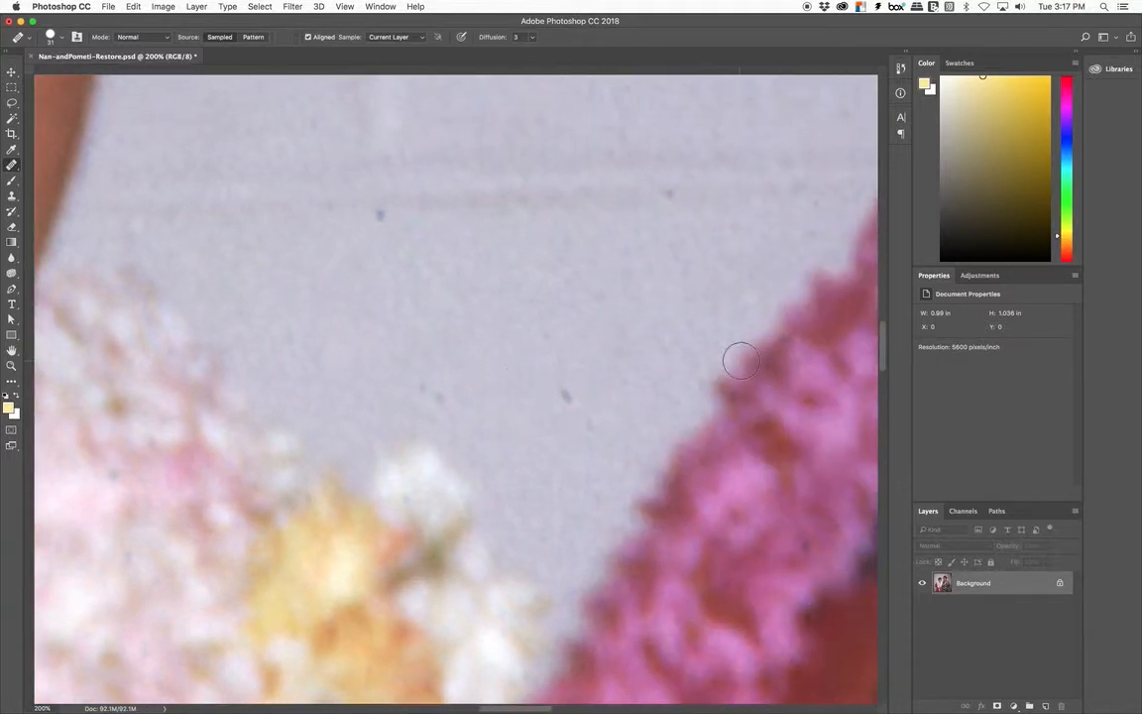
{"action": "left_click_drag", "start_coordinate": [678, 273], "coordinate": [671, 389]}
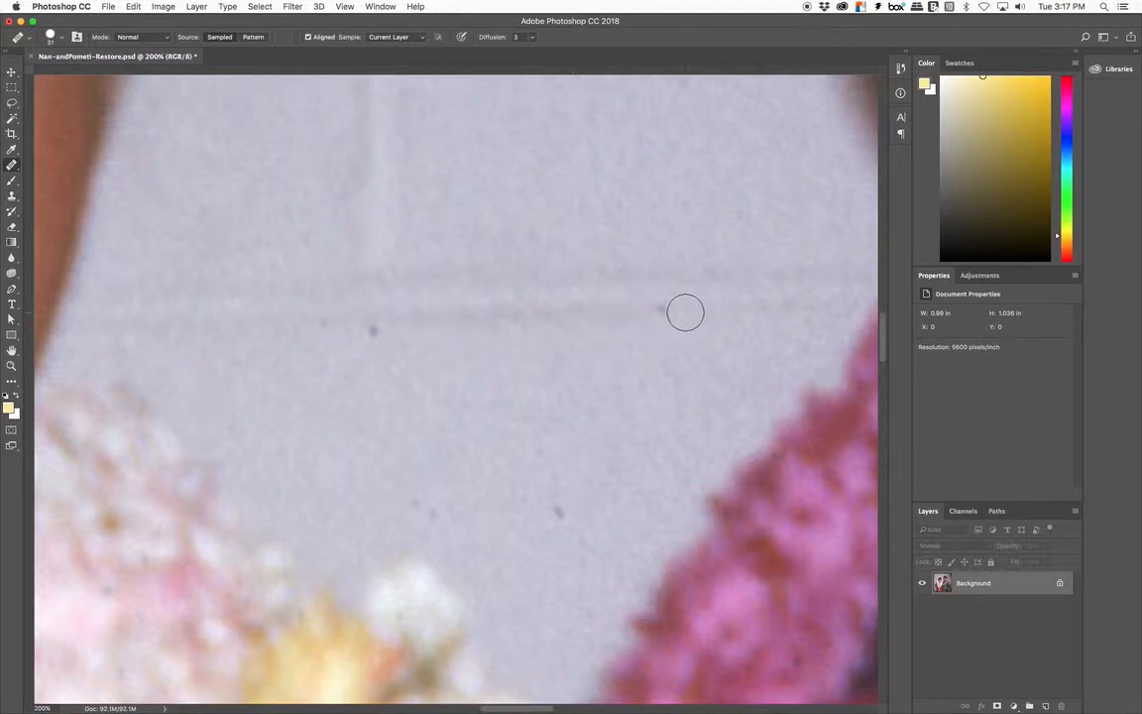
{"action": "left_click", "coordinate": [617, 312], "text": "alt"}
{"action": "left_click", "coordinate": [660, 311]}
Step: Sample along the horizontal wall joint and heal the dark speck just below it, undoing and repeating the stroke
{"action": "left_click", "coordinate": [420, 327], "text": "alt"}
{"action": "left_click", "coordinate": [373, 330]}
{"action": "key", "text": "super+z"}
{"action": "left_click", "coordinate": [374, 329]}
{"action": "left_click", "coordinate": [133, 7]}
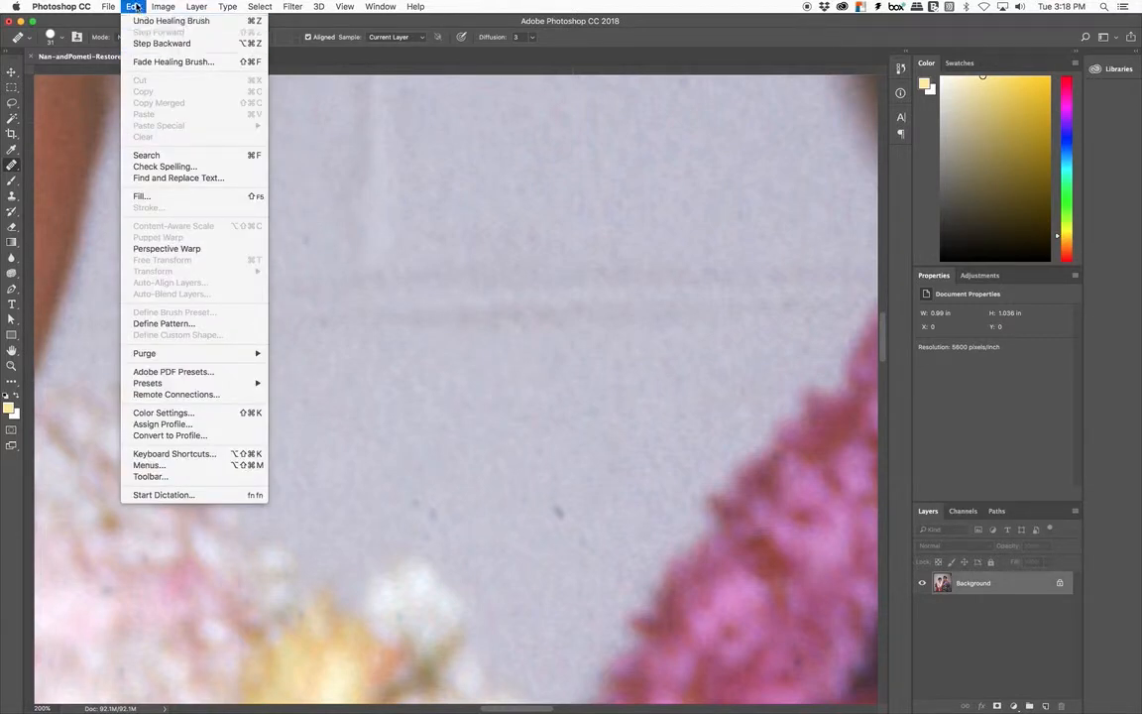
{"action": "left_click", "coordinate": [159, 21]}
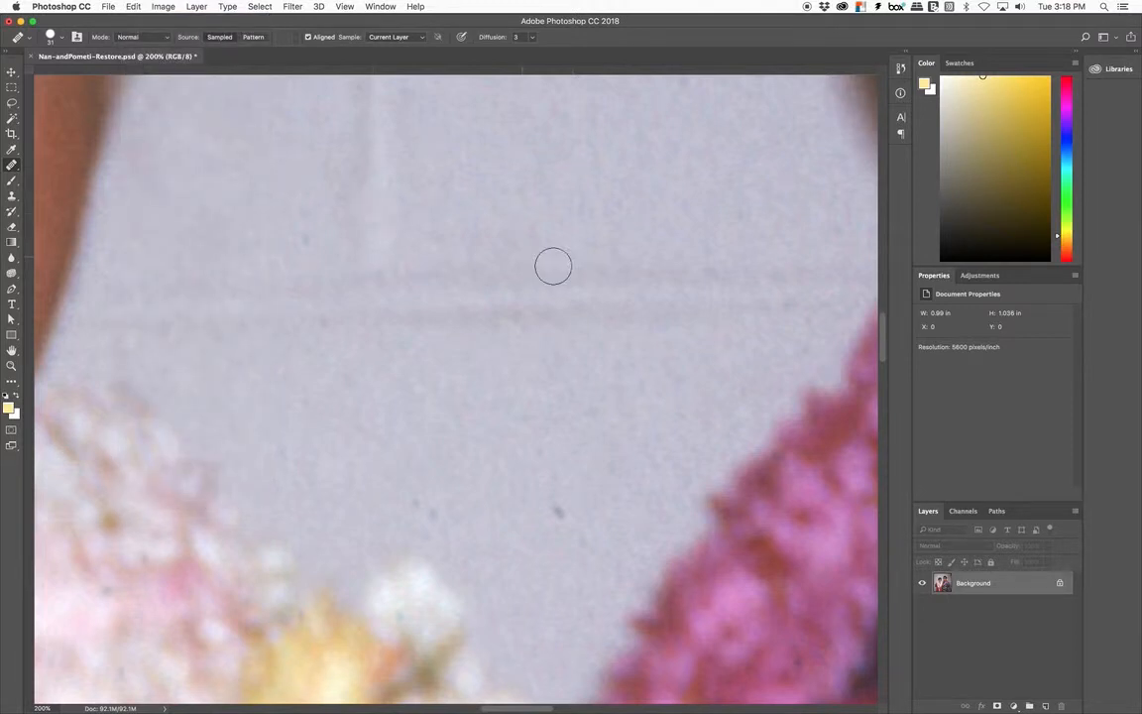
Step: Reduce the Healing Brush size to 13 px and heal the small dark speck in the pink lei beside the red collar
{"action": "left_click_drag", "start_coordinate": [717, 287], "coordinate": [612, 239]}
{"action": "scroll", "coordinate": [665, 360], "scroll_direction": "down", "scroll_amount": 10}
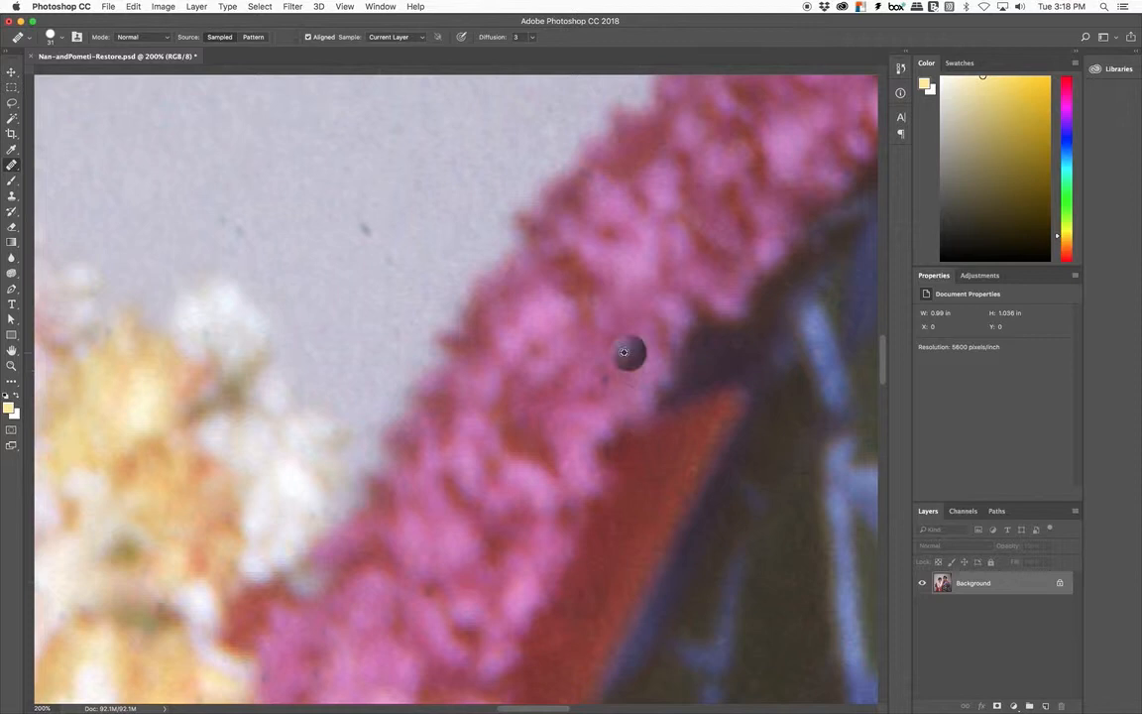
{"action": "left_click", "coordinate": [624, 352]}
{"action": "left_click", "coordinate": [61, 40]}
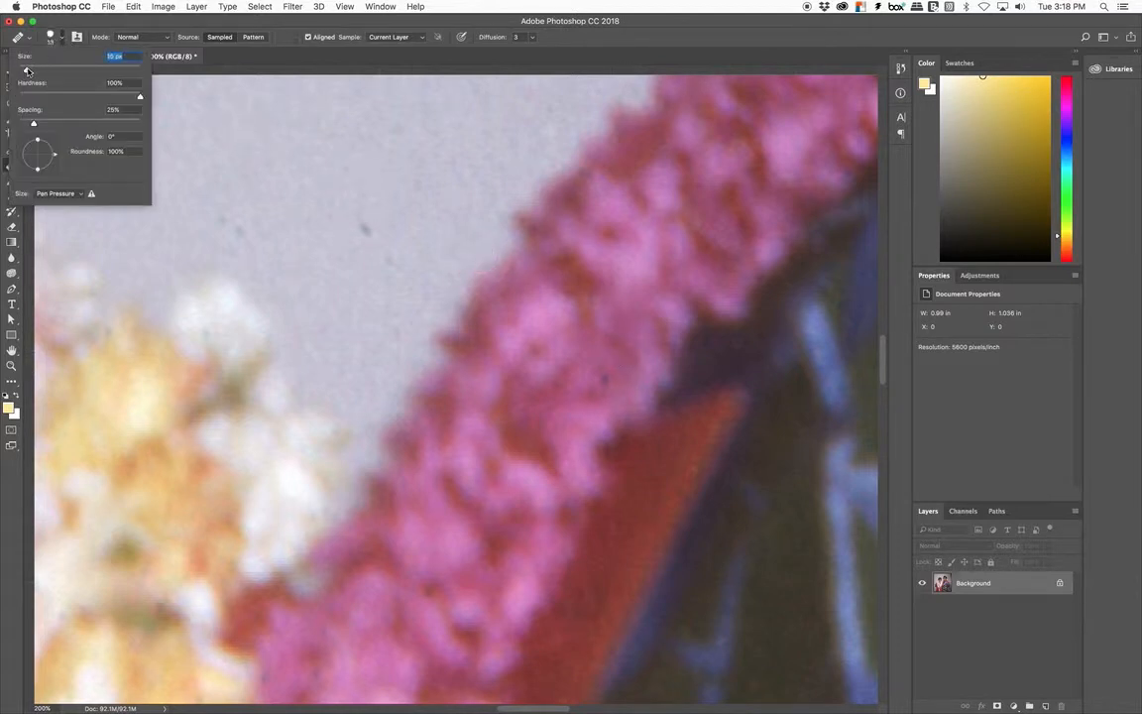
{"action": "left_click_drag", "start_coordinate": [27, 71], "coordinate": [28, 70]}
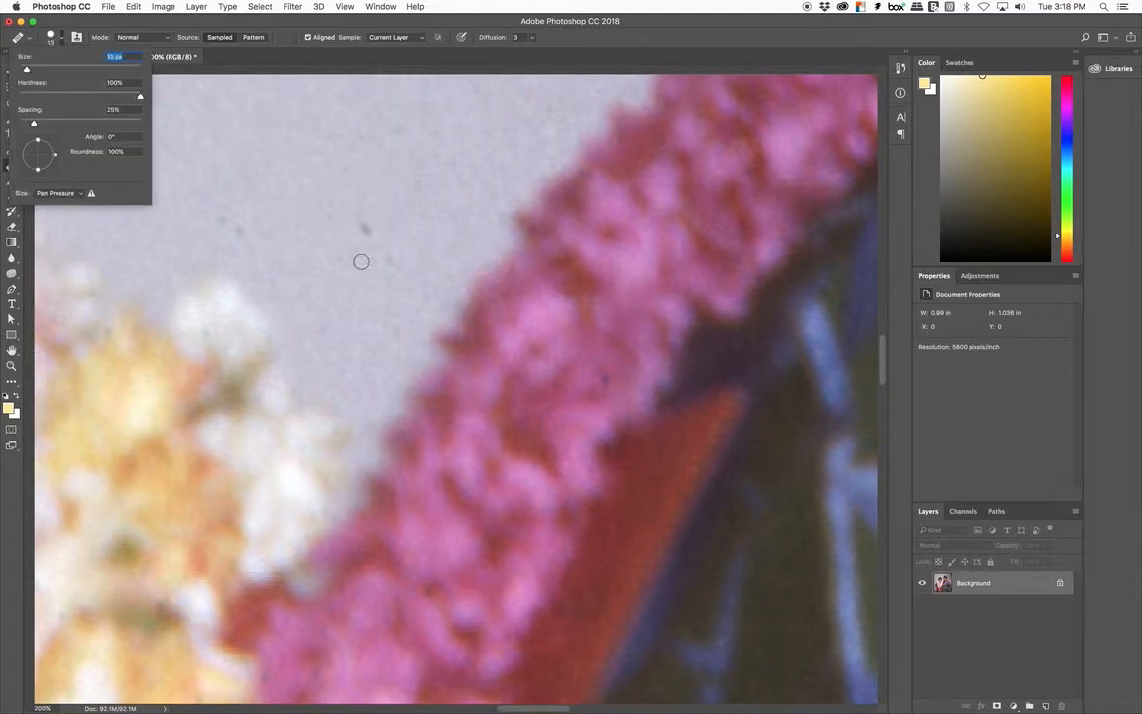
{"action": "left_click", "coordinate": [596, 394], "text": "alt"}
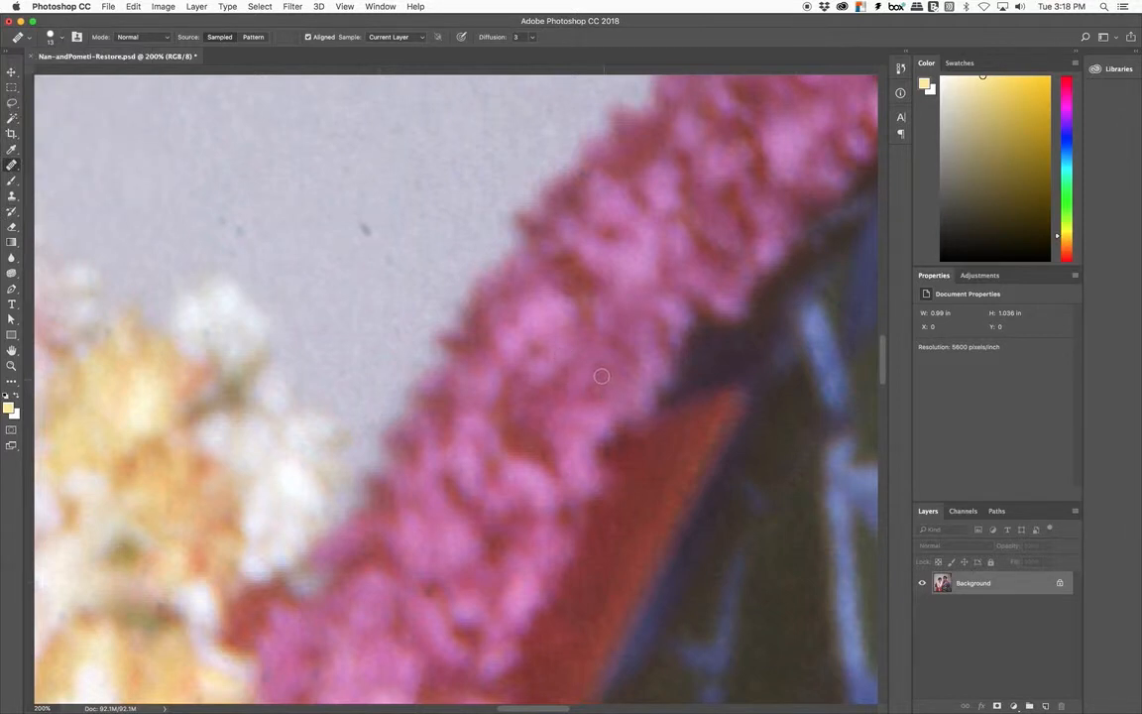
Step: Heal the dark speck among the pale pink flowers of the woman's lei
{"action": "scroll", "coordinate": [486, 436], "scroll_direction": "down", "scroll_amount": 5}
{"action": "scroll", "coordinate": [486, 436], "scroll_direction": "left", "scroll_amount": 3}
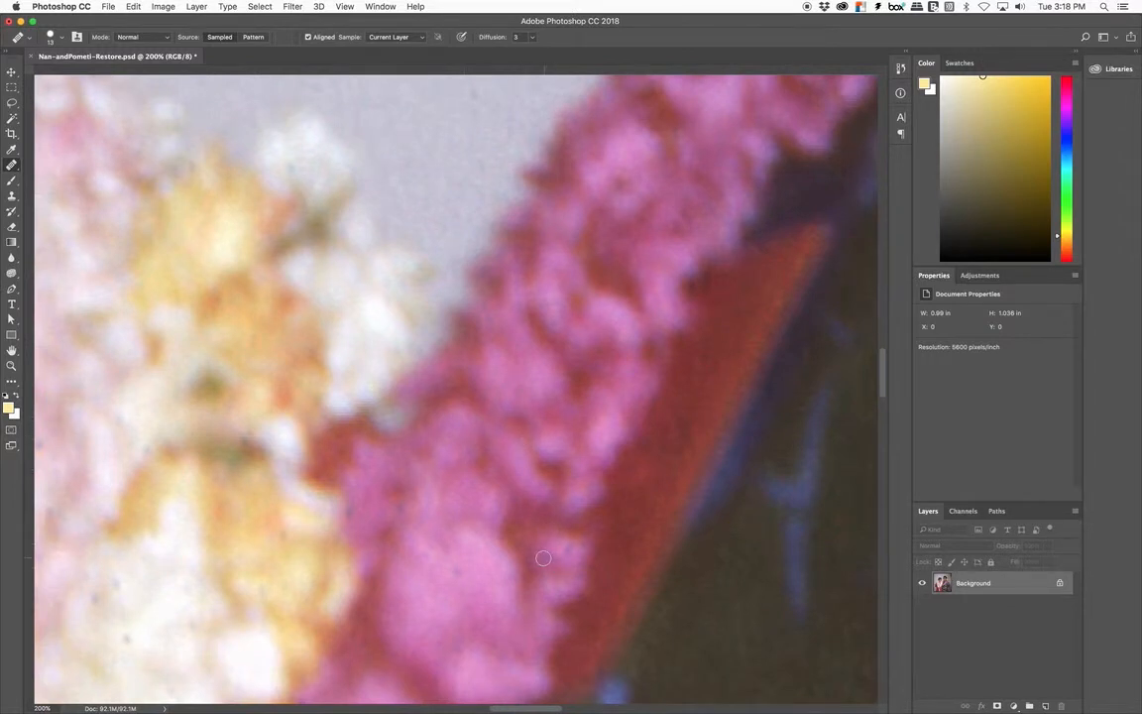
{"action": "left_click_drag", "start_coordinate": [630, 498], "coordinate": [681, 477]}
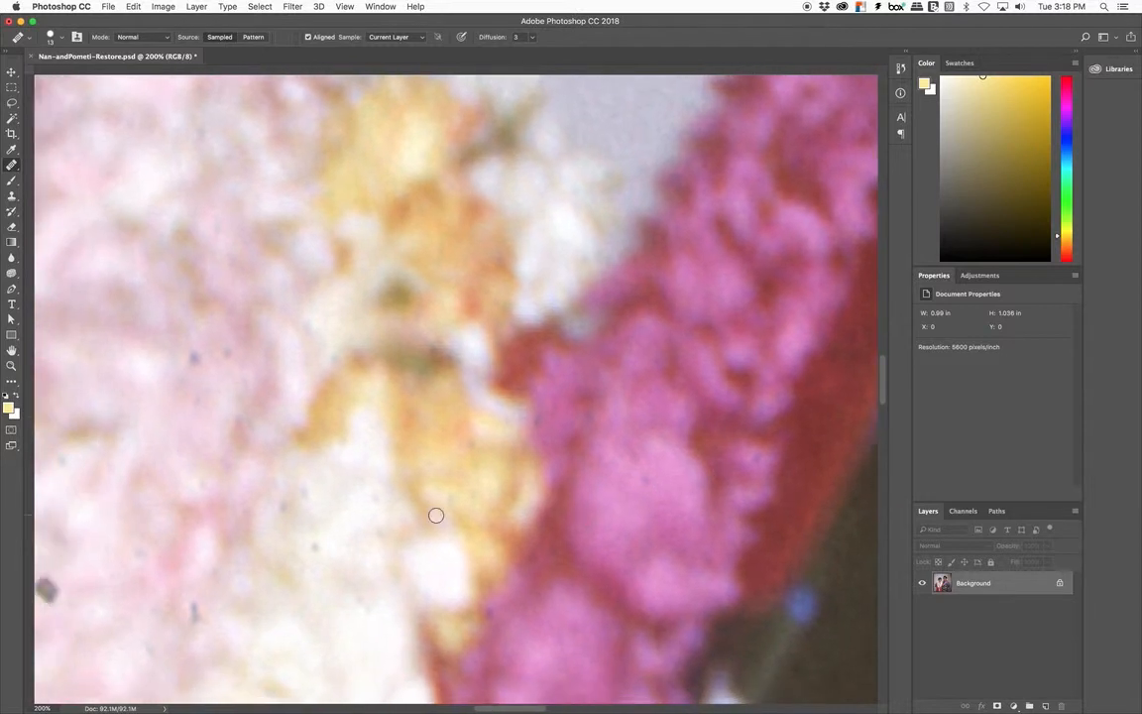
{"action": "mouse_move", "coordinate": [372, 479]}
{"action": "left_mouse_down"}
{"action": "mouse_move", "coordinate": [434, 461]}
{"action": "mouse_move", "coordinate": [634, 453]}
{"action": "left_mouse_up"}
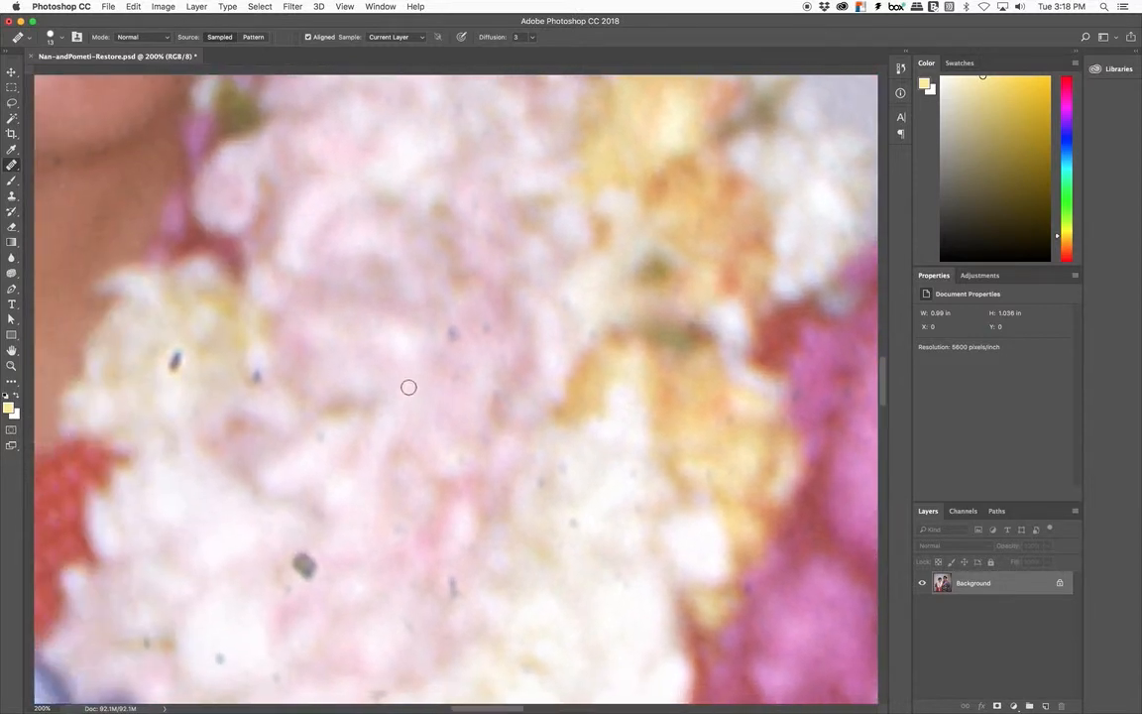
{"action": "left_click", "coordinate": [453, 334]}
Step: Sample nearby petals and heal the large dark spot in the white flowers of the woman's lei
{"action": "left_click", "coordinate": [332, 566], "text": "alt"}
{"action": "left_click_drag", "start_coordinate": [300, 560], "coordinate": [318, 559]}
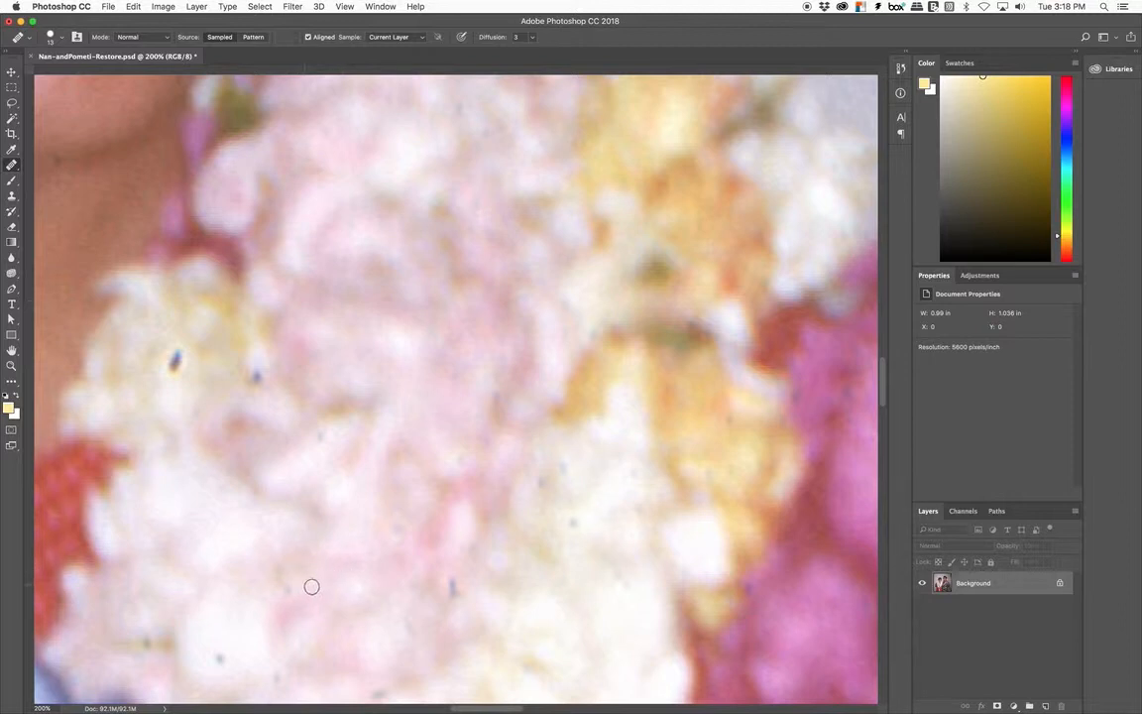
{"action": "left_click", "coordinate": [332, 585], "text": "alt"}
{"action": "left_click_drag", "start_coordinate": [308, 585], "coordinate": [291, 583]}
{"action": "left_click", "coordinate": [337, 570], "text": "alt"}
Step: Heal the dark speck beside the yellow-white flower cluster, patch the same spot with the Patch tool, and deselect
{"action": "scroll", "coordinate": [281, 503], "scroll_direction": "left", "scroll_amount": 7}
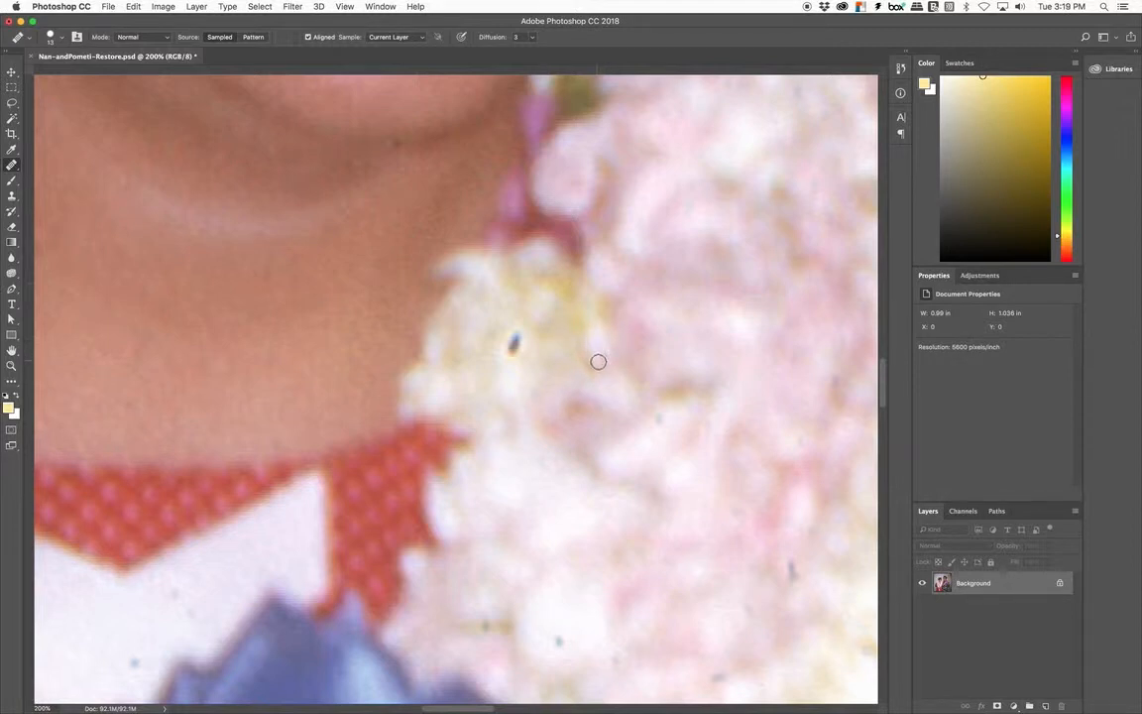
{"action": "left_click", "coordinate": [597, 359]}
{"action": "left_click", "coordinate": [9, 167]}
{"action": "left_click", "coordinate": [59, 169]}
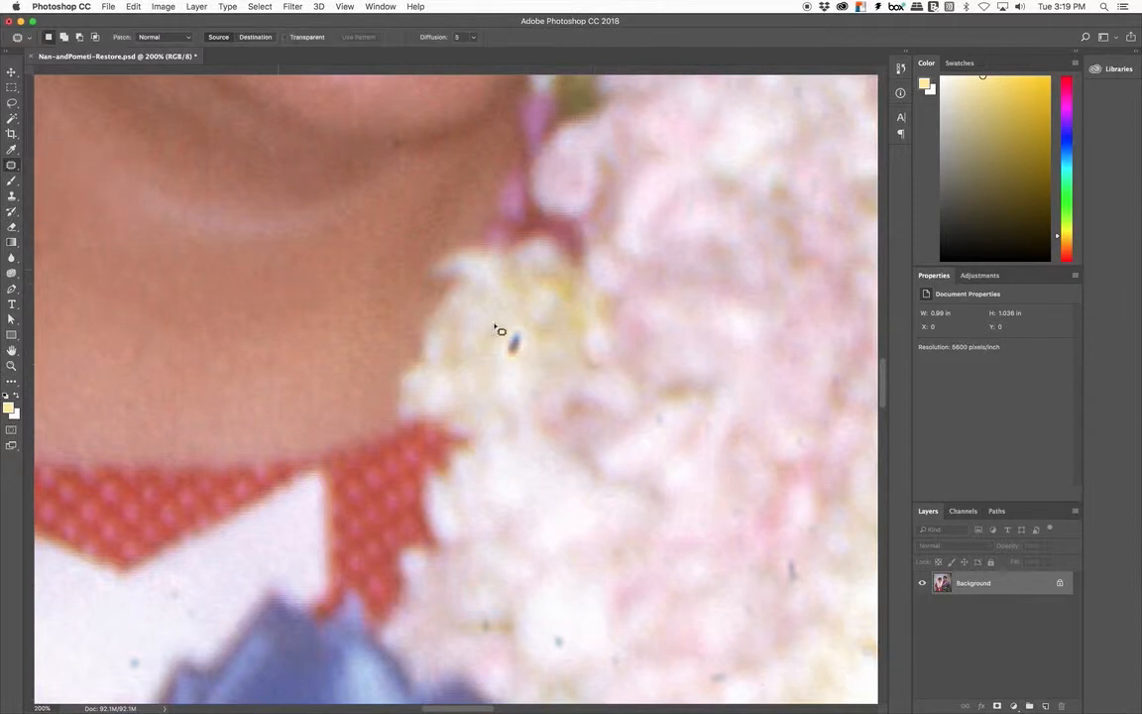
{"action": "mouse_move", "coordinate": [596, 346]}
{"action": "left_mouse_down"}
{"action": "mouse_move", "coordinate": [586, 357]}
{"action": "mouse_move", "coordinate": [607, 372]}
{"action": "mouse_move", "coordinate": [598, 343]}
{"action": "mouse_move", "coordinate": [584, 354]}
{"action": "mouse_move", "coordinate": [607, 363]}
{"action": "mouse_move", "coordinate": [601, 342]}
{"action": "mouse_move", "coordinate": [606, 393]}
{"action": "mouse_move", "coordinate": [623, 414]}
{"action": "left_mouse_up"}
{"action": "key", "text": "super+d"}
Step: Patch the dark speck on the white bow beside the blue flower with clean fabric
{"action": "scroll", "coordinate": [612, 388], "scroll_direction": "left", "scroll_amount": 6}
{"action": "scroll", "coordinate": [612, 387], "scroll_direction": "down", "scroll_amount": 5}
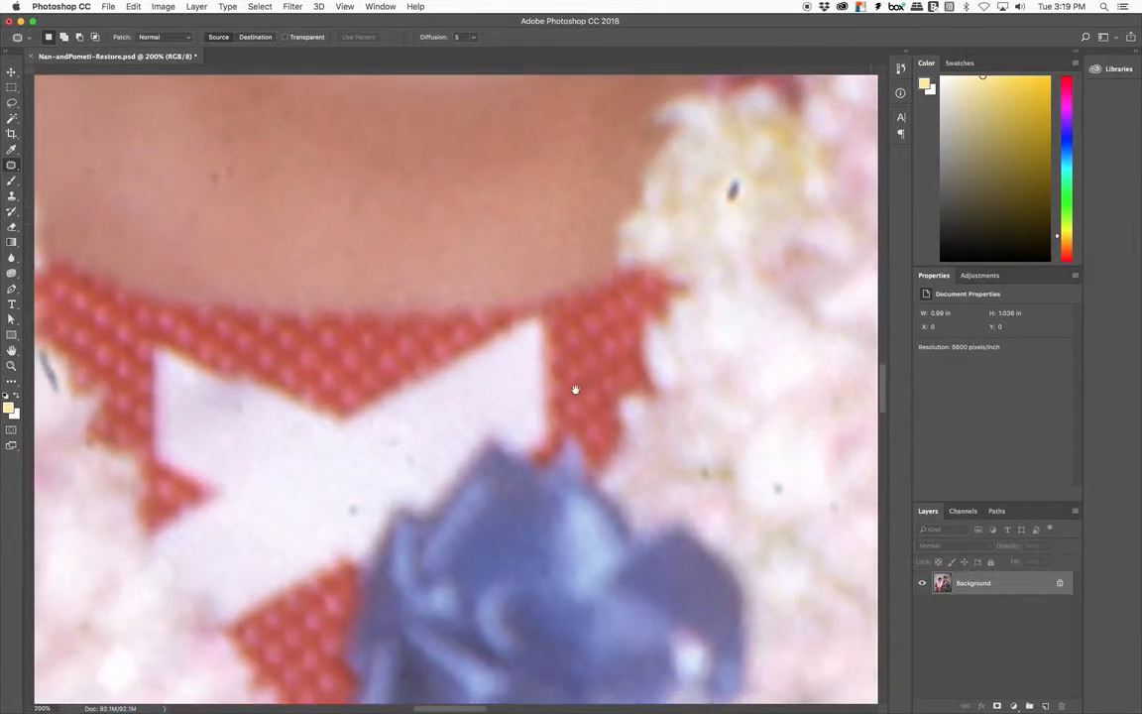
{"action": "scroll", "coordinate": [663, 317], "scroll_direction": "left", "scroll_amount": 5}
{"action": "scroll", "coordinate": [664, 317], "scroll_direction": "down", "scroll_amount": 4}
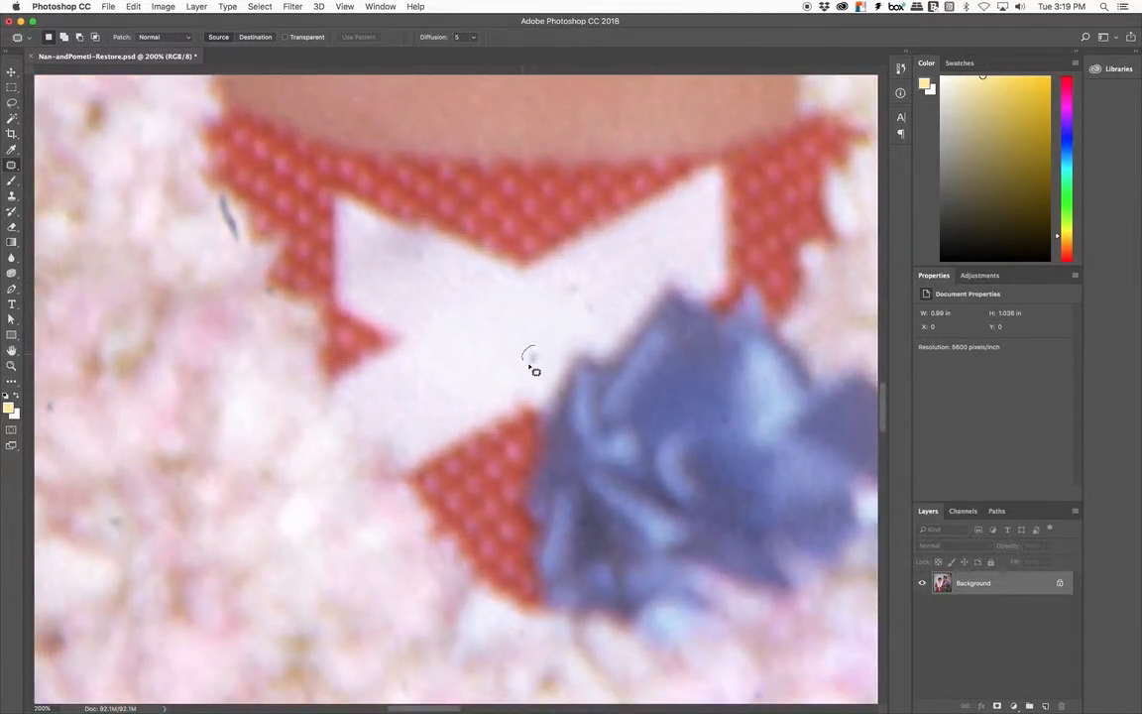
{"action": "left_click_drag", "start_coordinate": [542, 353], "coordinate": [525, 357]}
Step: Try to remove the red-eye from the woman's right eye with the Red Eye tool
{"action": "scroll", "coordinate": [442, 319], "scroll_direction": "up", "scroll_amount": 10}
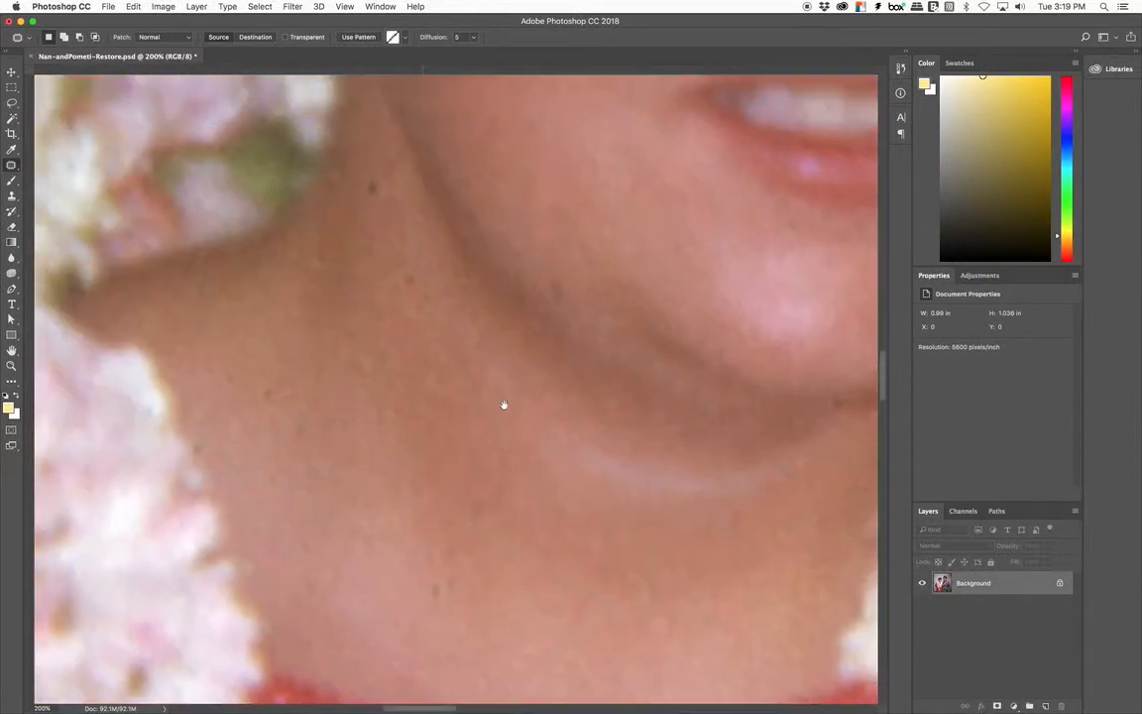
{"action": "scroll", "coordinate": [414, 491], "scroll_direction": "up", "scroll_amount": 15}
{"action": "scroll", "coordinate": [415, 491], "scroll_direction": "right", "scroll_amount": 5}
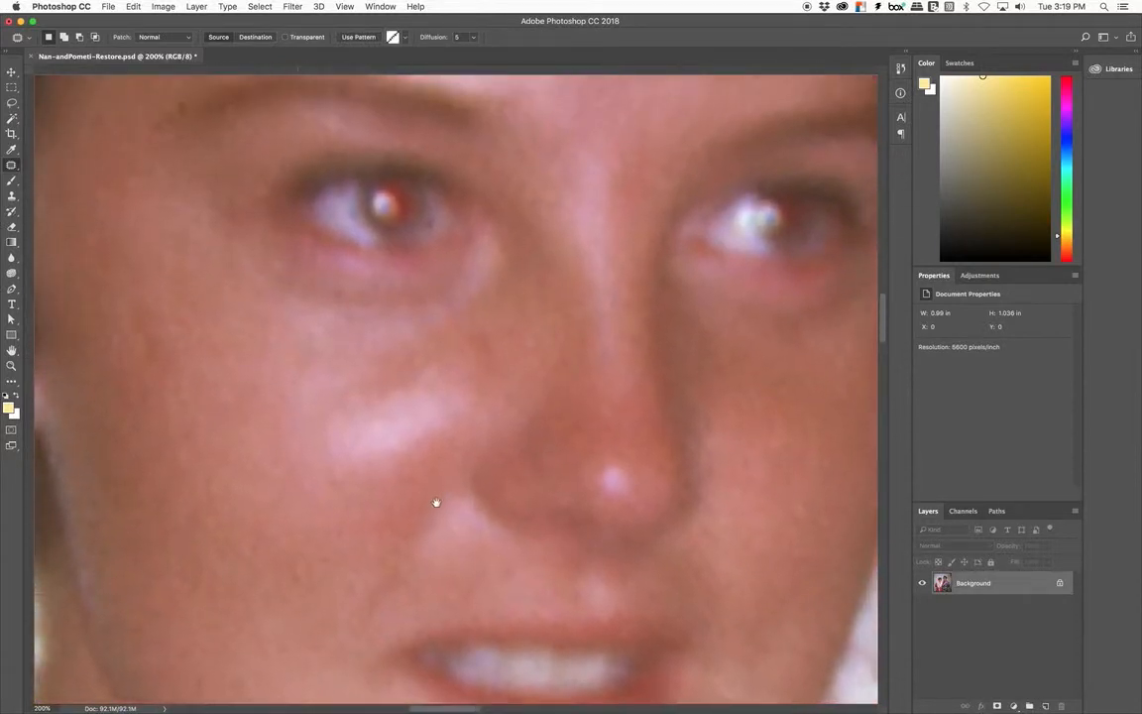
{"action": "left_click_drag", "start_coordinate": [12, 164], "coordinate": [67, 210]}
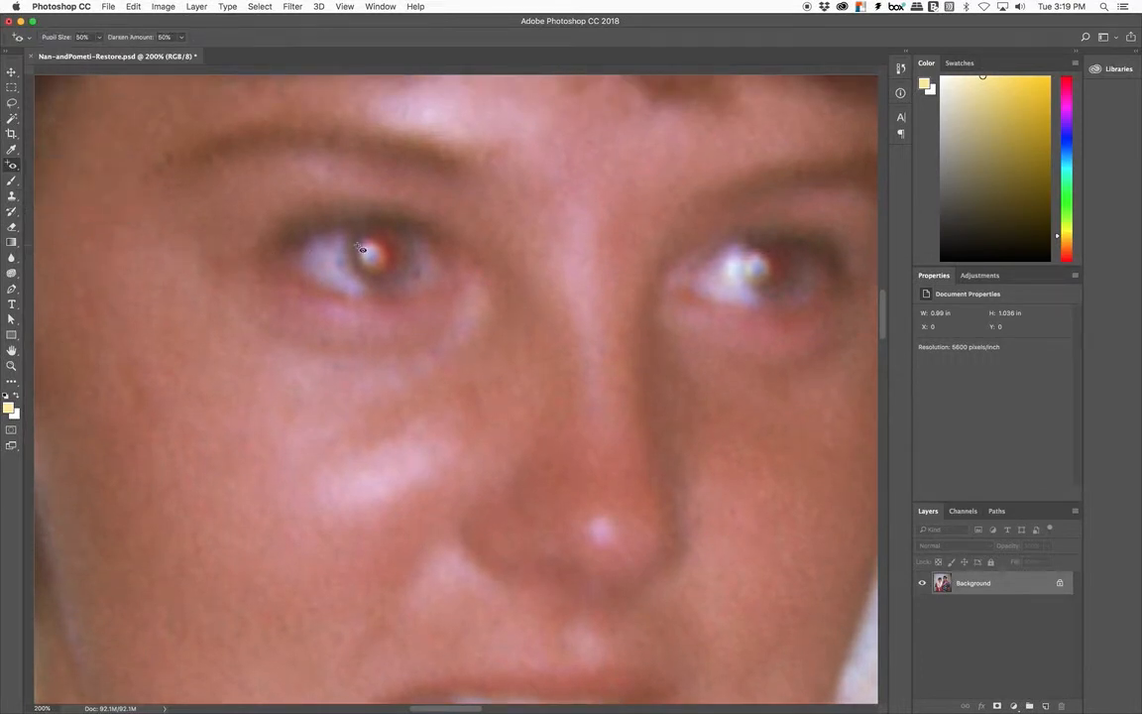
{"action": "left_click", "coordinate": [16, 166]}
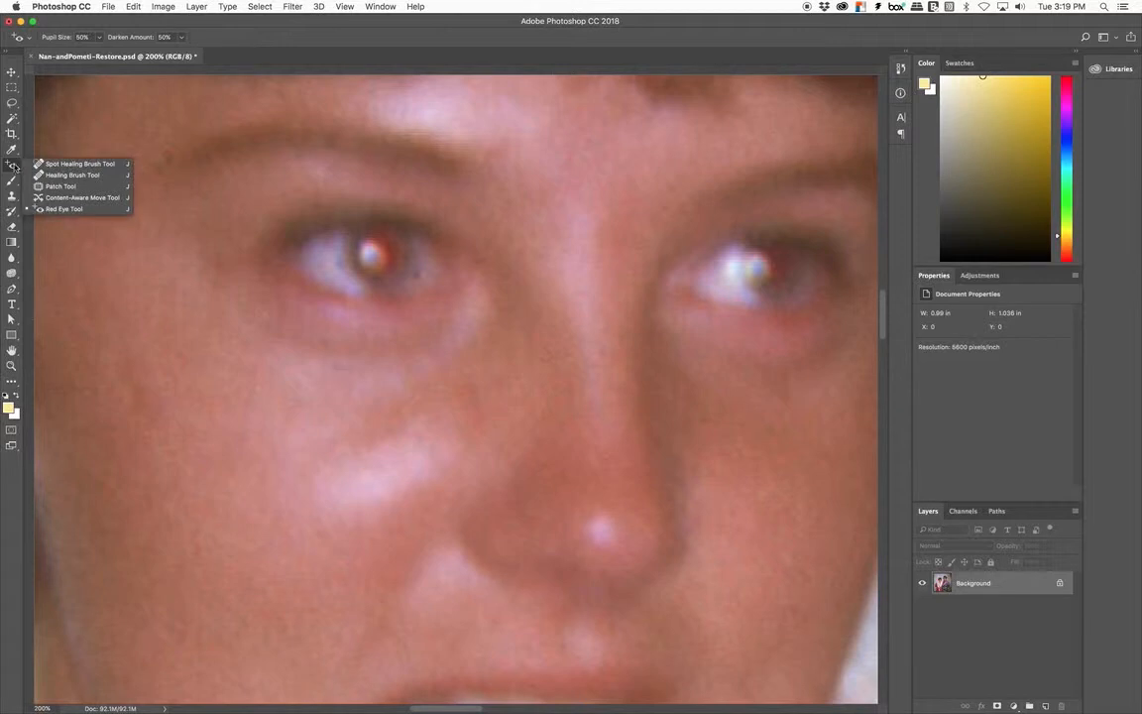
{"action": "left_click", "coordinate": [63, 209]}
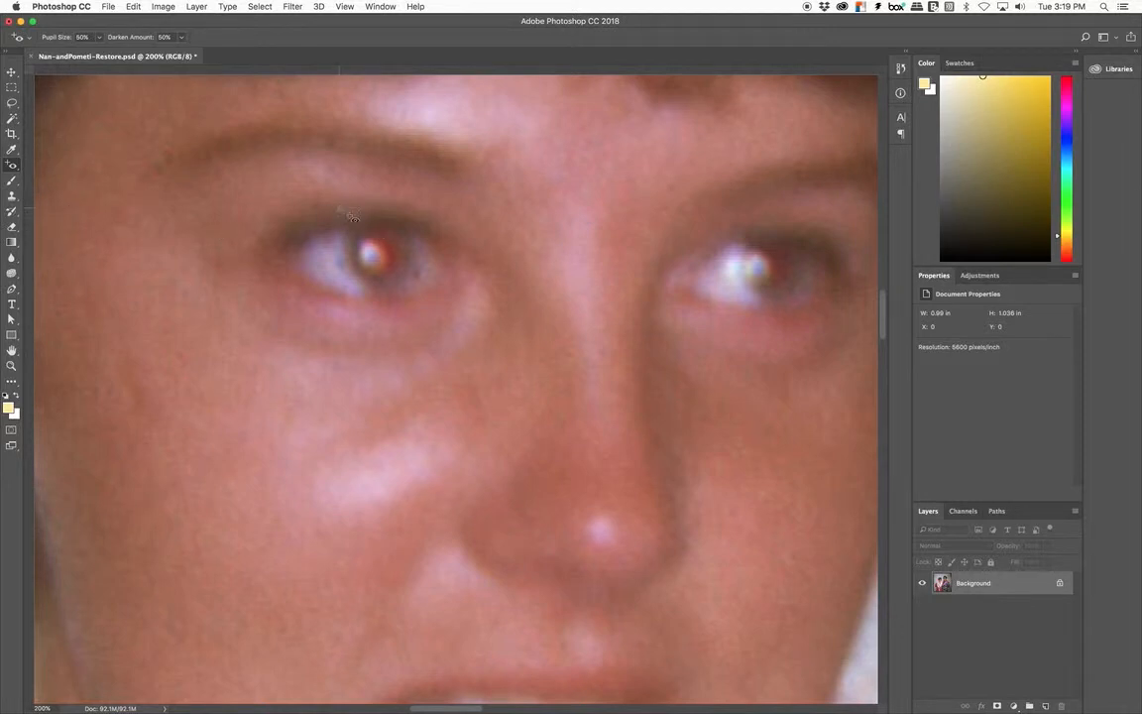
{"action": "left_click_drag", "start_coordinate": [340, 209], "coordinate": [427, 292]}
{"action": "left_click_drag", "start_coordinate": [431, 298], "coordinate": [431, 298]}
Step: Clear the leftover patch selection on the white bow
{"action": "scroll", "coordinate": [429, 294], "scroll_direction": "down", "scroll_amount": 12}
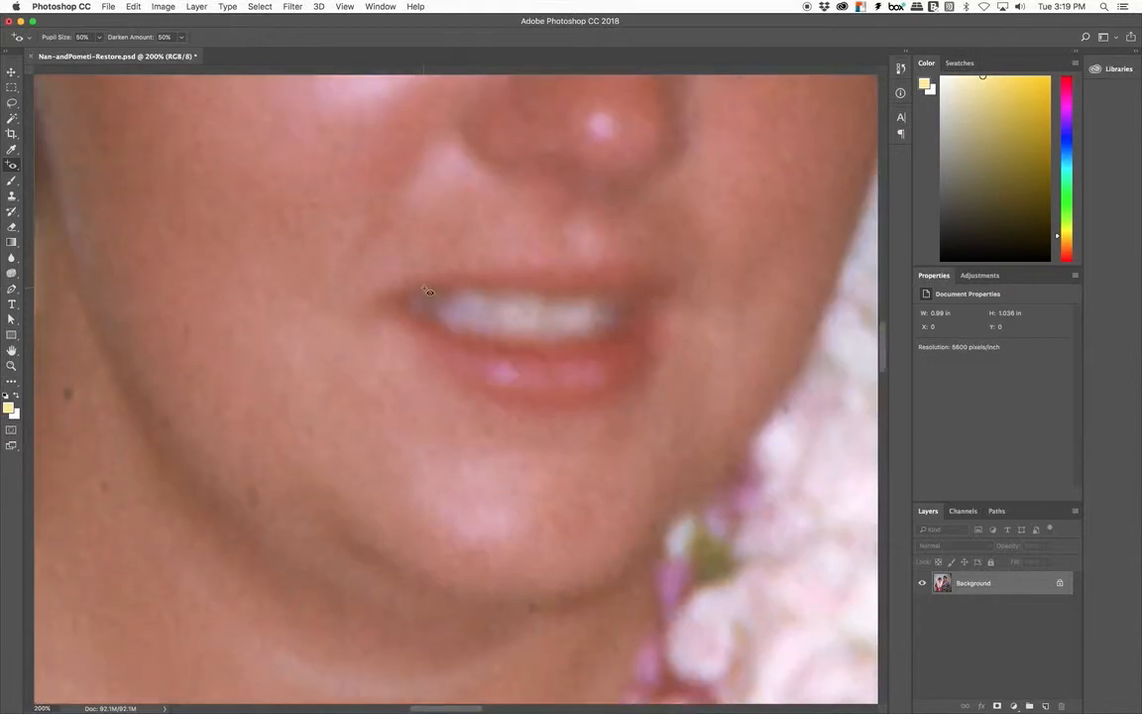
{"action": "scroll", "coordinate": [428, 290], "scroll_direction": "down", "scroll_amount": 10}
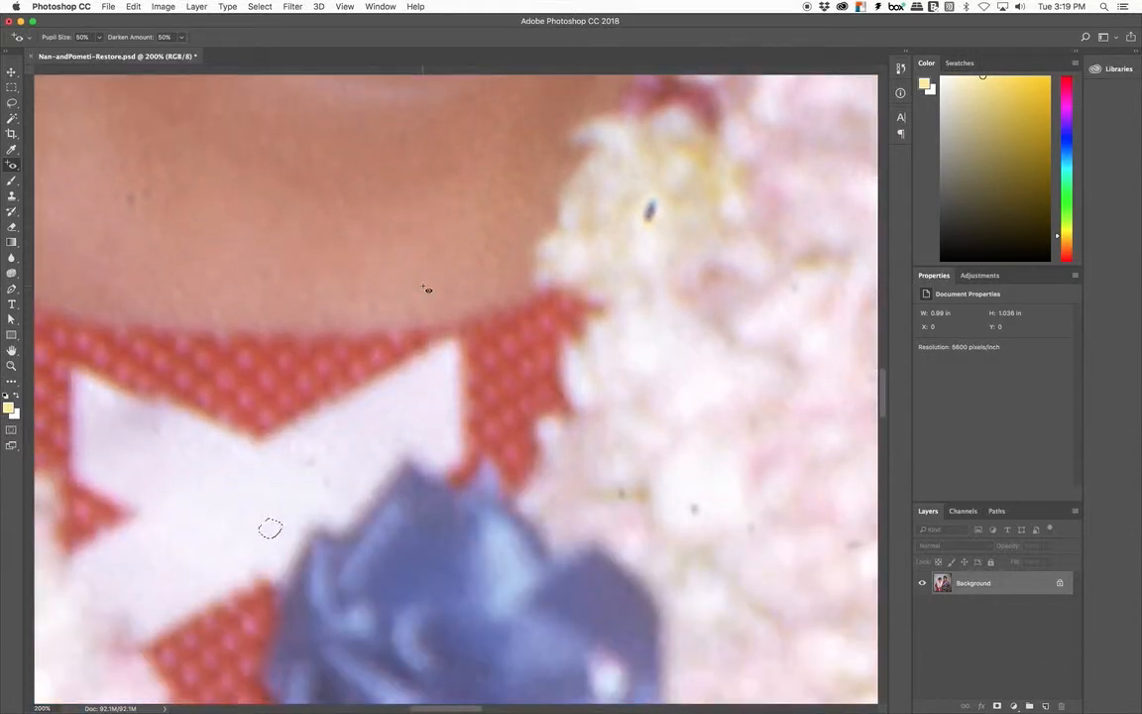
{"action": "scroll", "coordinate": [293, 488], "scroll_direction": "up", "scroll_amount": 2}
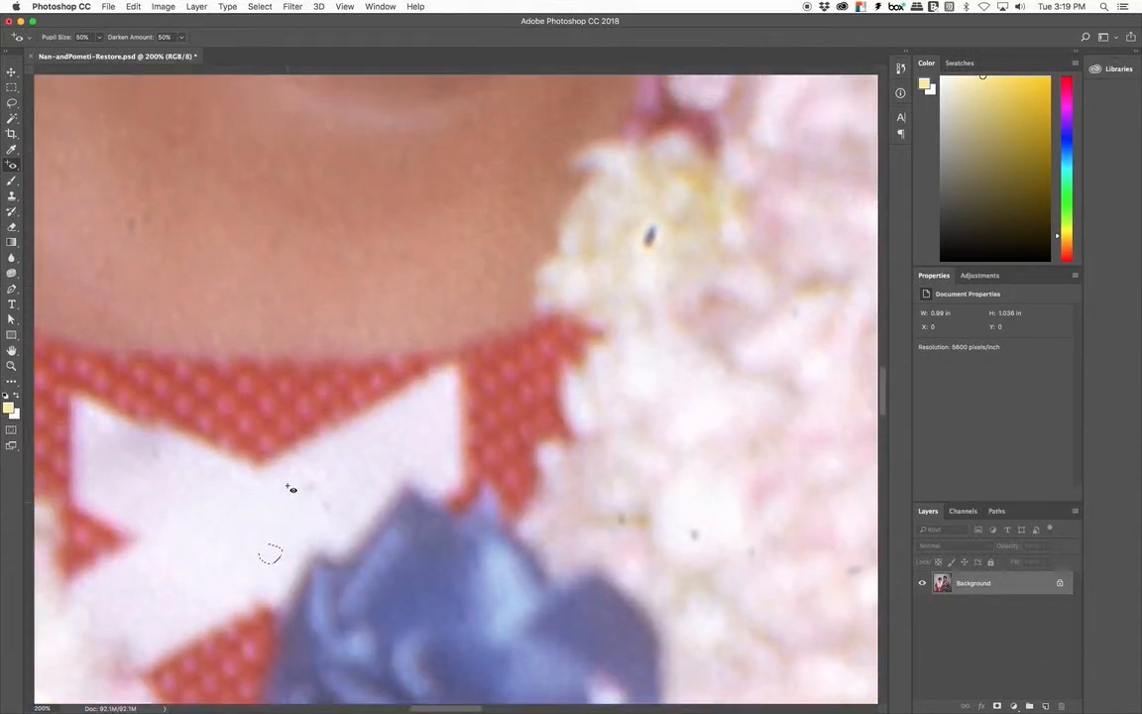
{"action": "left_click", "coordinate": [260, 7]}
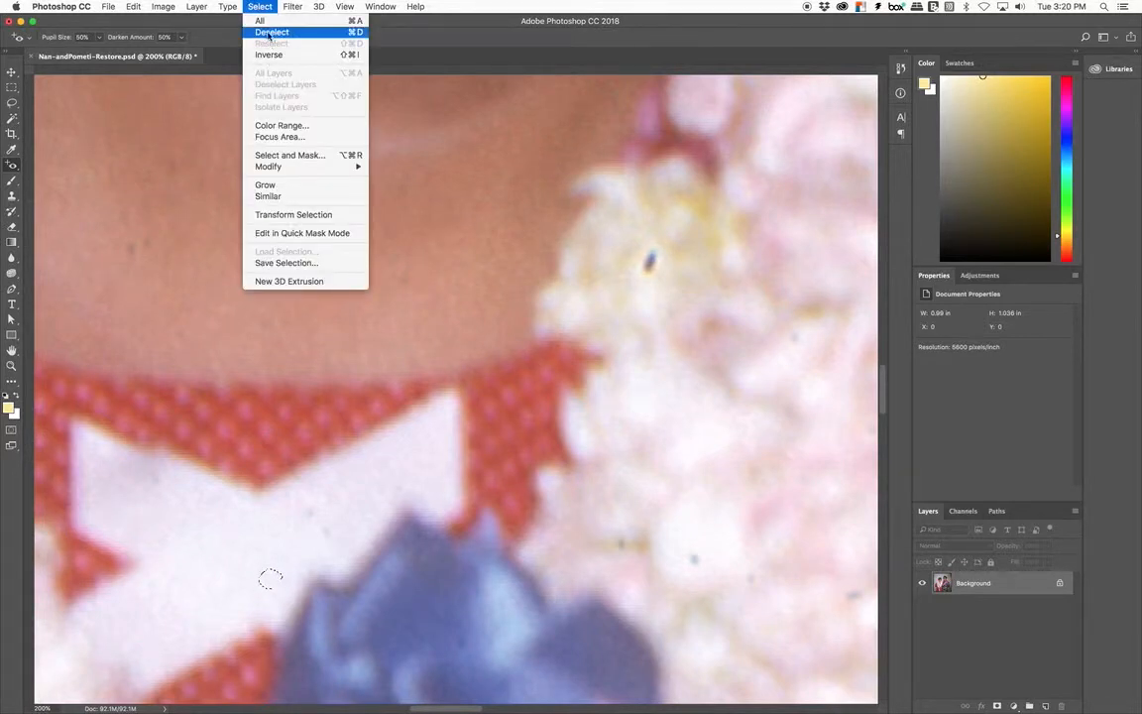
{"action": "left_click", "coordinate": [270, 33]}
Step: Try the Patch tool on the outer end of the woman's right eyebrow, undo it, and deselect
{"action": "scroll", "coordinate": [317, 169], "scroll_direction": "up", "scroll_amount": 15}
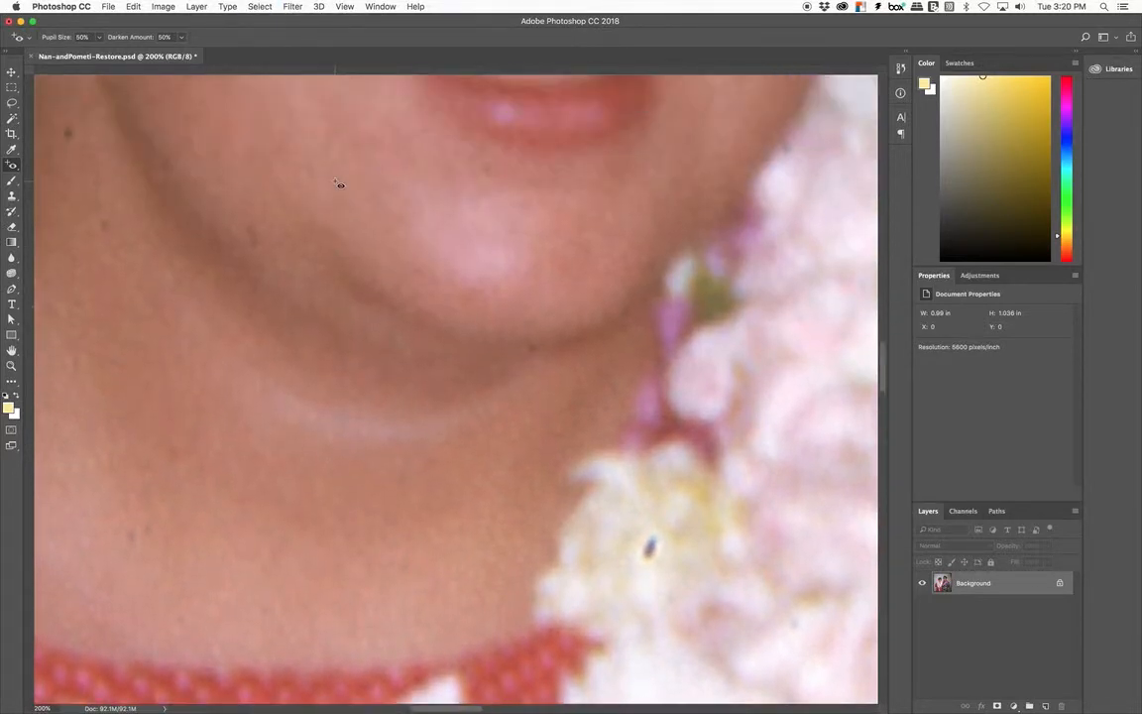
{"action": "scroll", "coordinate": [338, 184], "scroll_direction": "up", "scroll_amount": 8}
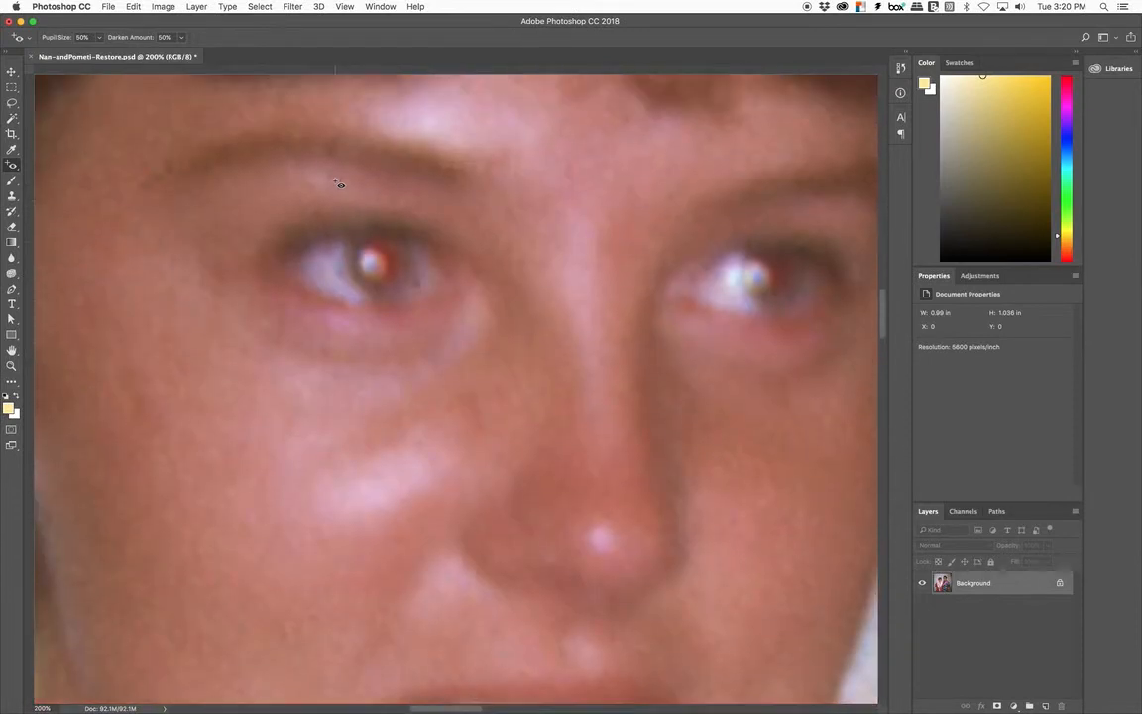
{"action": "left_click", "coordinate": [11, 166]}
{"action": "left_click", "coordinate": [60, 184]}
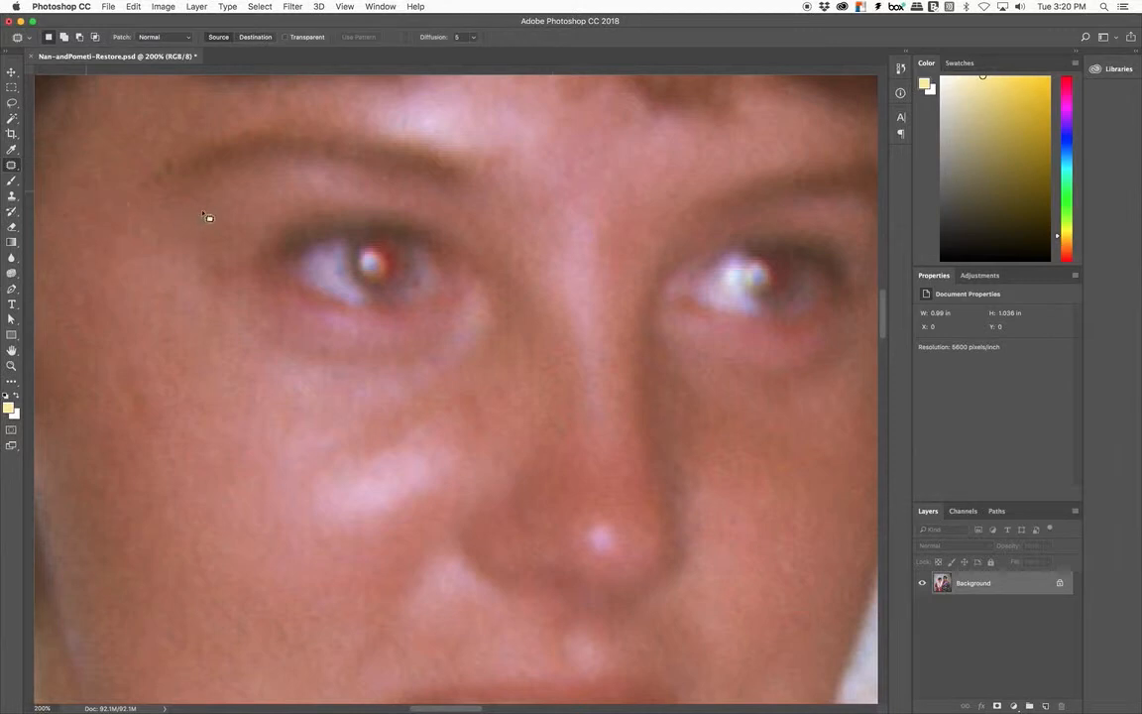
{"action": "mouse_move", "coordinate": [173, 157]}
{"action": "left_mouse_down"}
{"action": "mouse_move", "coordinate": [148, 159]}
{"action": "mouse_move", "coordinate": [183, 173]}
{"action": "mouse_move", "coordinate": [176, 156]}
{"action": "left_mouse_up"}
{"action": "key", "text": "super+z"}
{"action": "key", "text": "super+d"}
Step: Remove the red-eye from the woman's right eye with the Red Eye tool
{"action": "left_click_drag", "start_coordinate": [16, 166], "coordinate": [70, 208]}
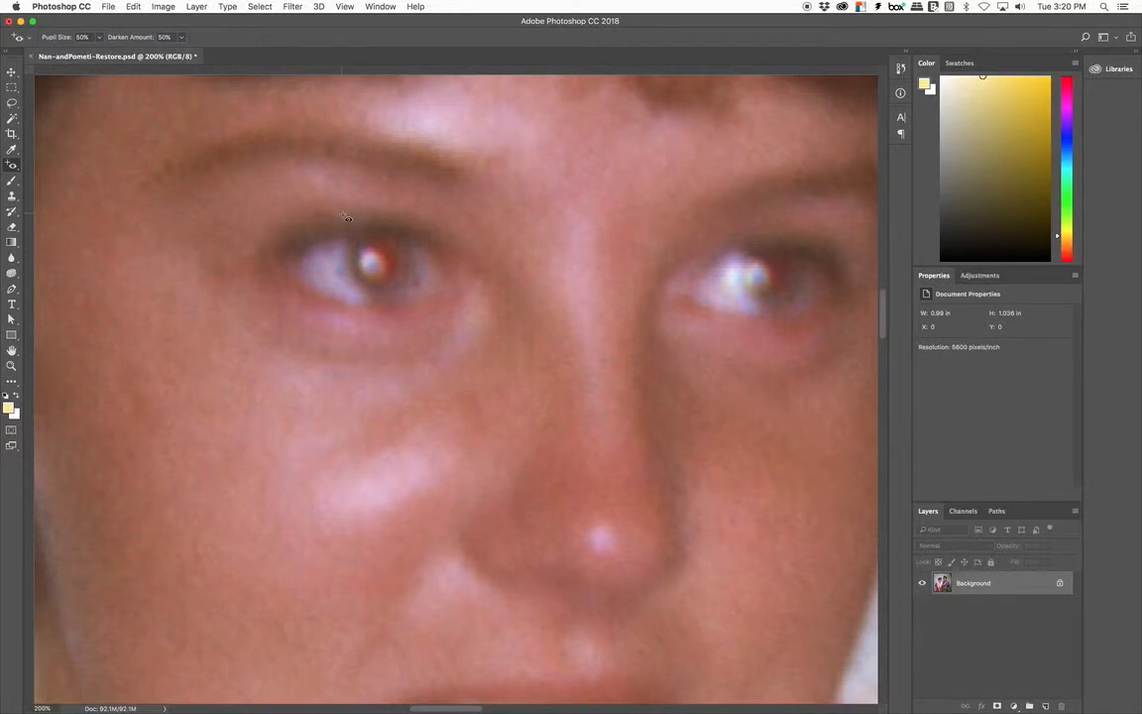
{"action": "left_click_drag", "start_coordinate": [347, 217], "coordinate": [428, 305]}
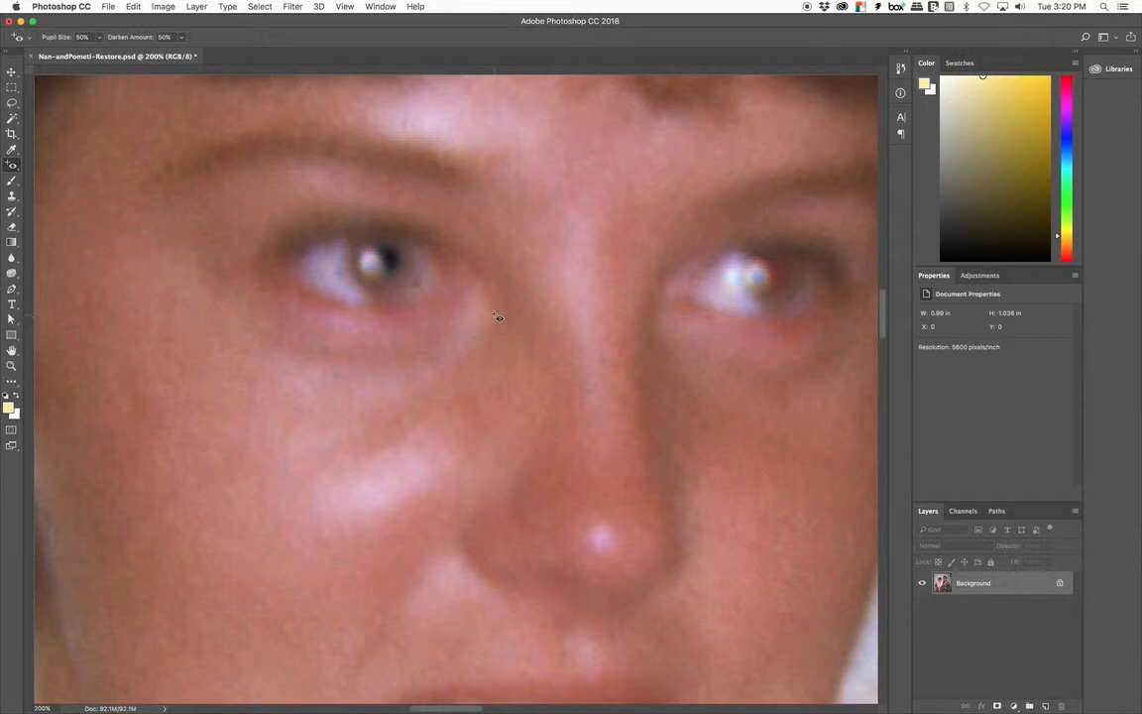
{"action": "key", "text": "super+0"}
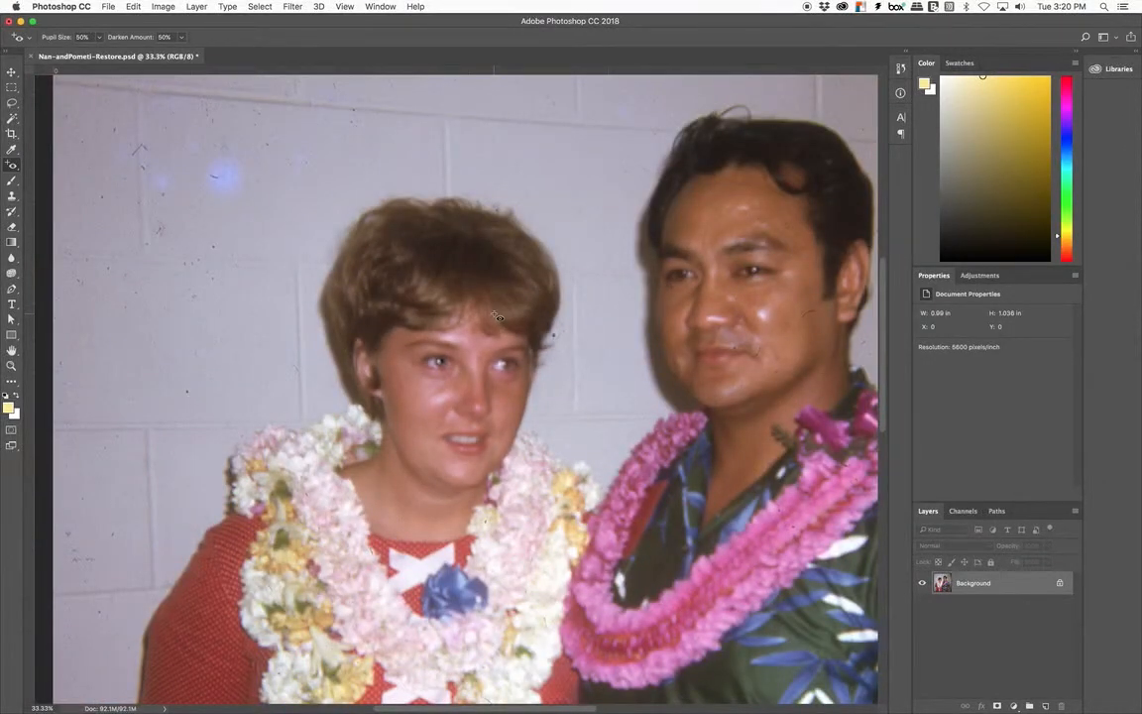
Step: Undo the last Red Eye tool correction and switch to the Sponge tool for the woman's eyes
{"action": "key", "text": "super+z"}
{"action": "key", "text": "super+equal"}
{"action": "key", "text": "super+equal"}
{"action": "key", "text": "super+equal"}
{"action": "key", "text": "super+equal"}
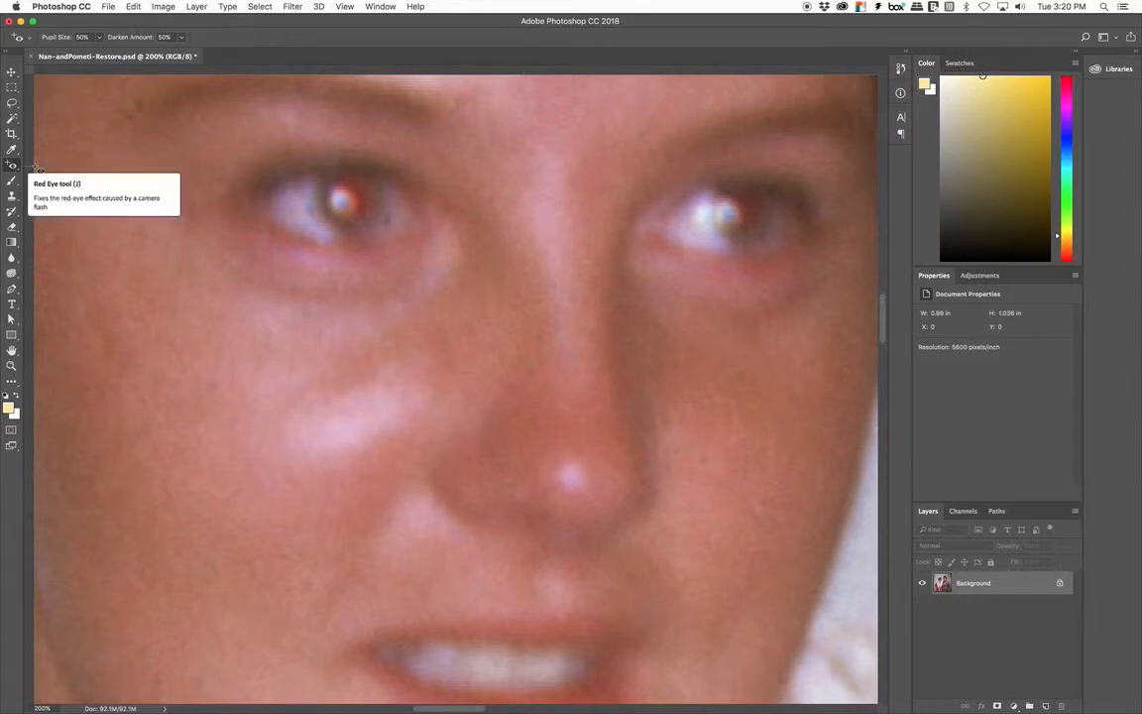
{"action": "left_click", "coordinate": [12, 273]}
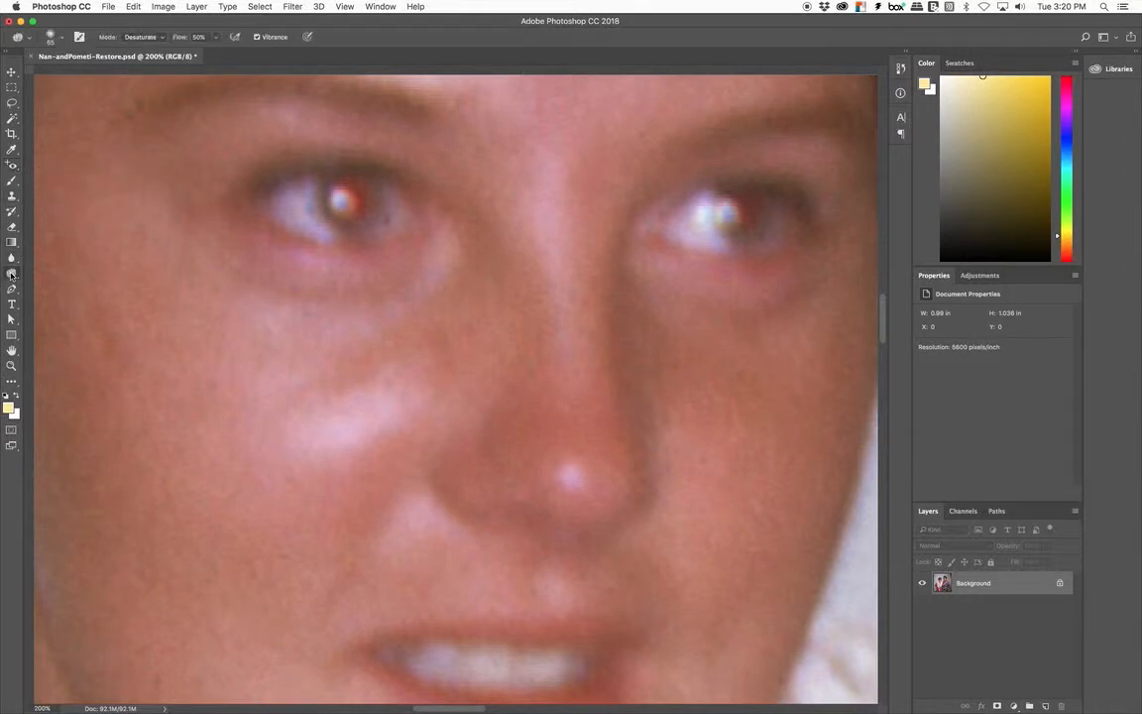
{"action": "left_click", "coordinate": [40, 271]}
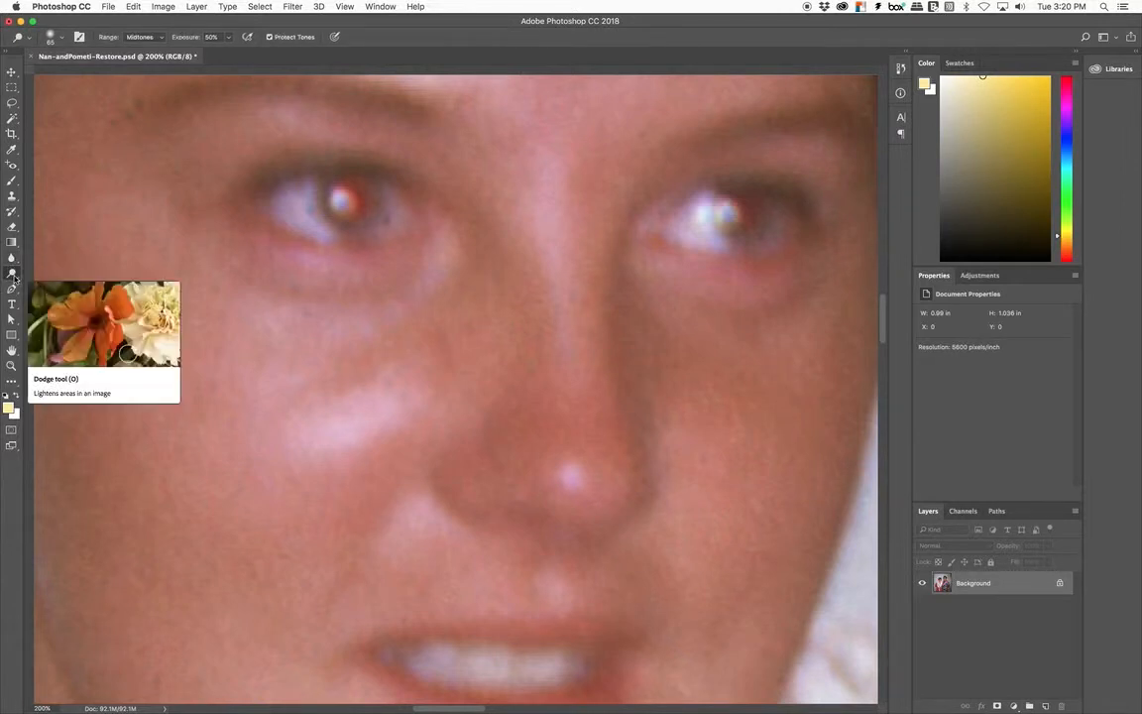
{"action": "left_click", "coordinate": [12, 275]}
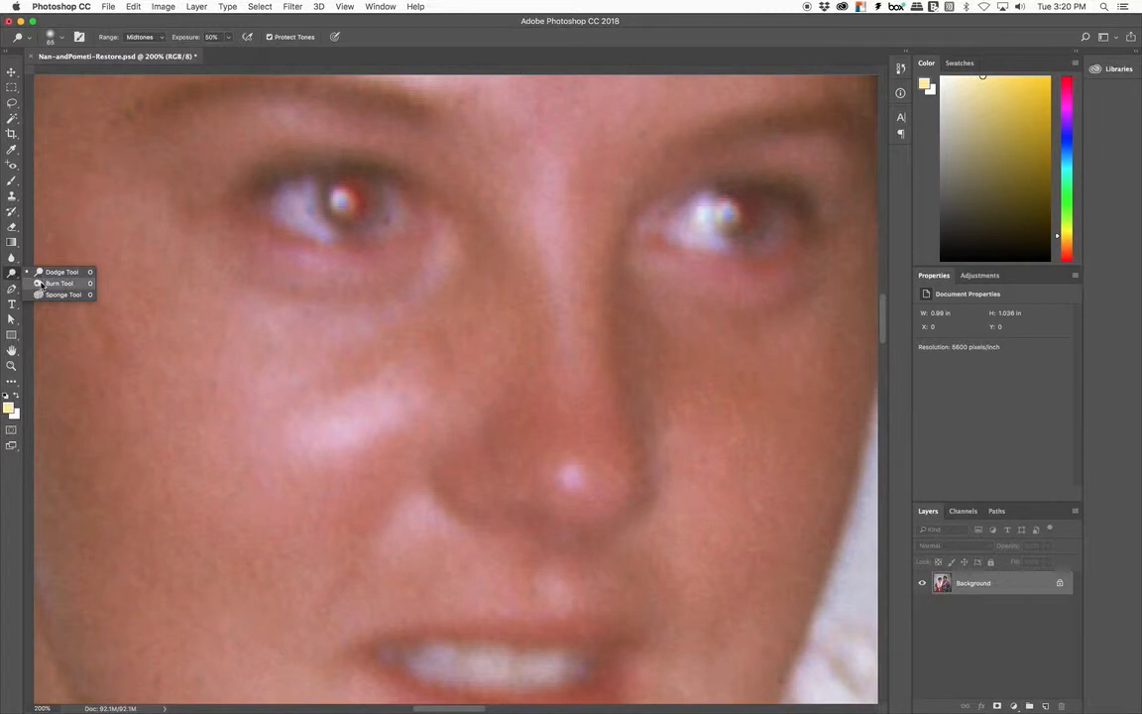
{"action": "left_click", "coordinate": [56, 296]}
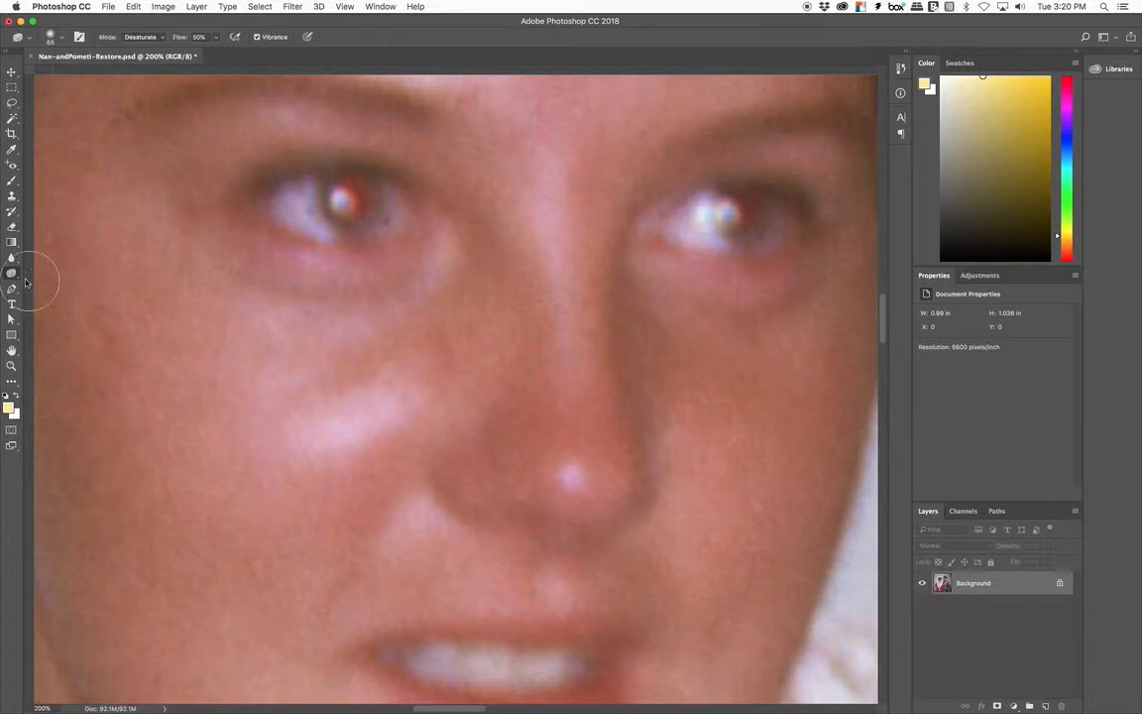
Step: Enlarge the Sponge brush to 76 px, try desaturating the red in the woman's right pupil, and undo the strokes
{"action": "left_click", "coordinate": [61, 40]}
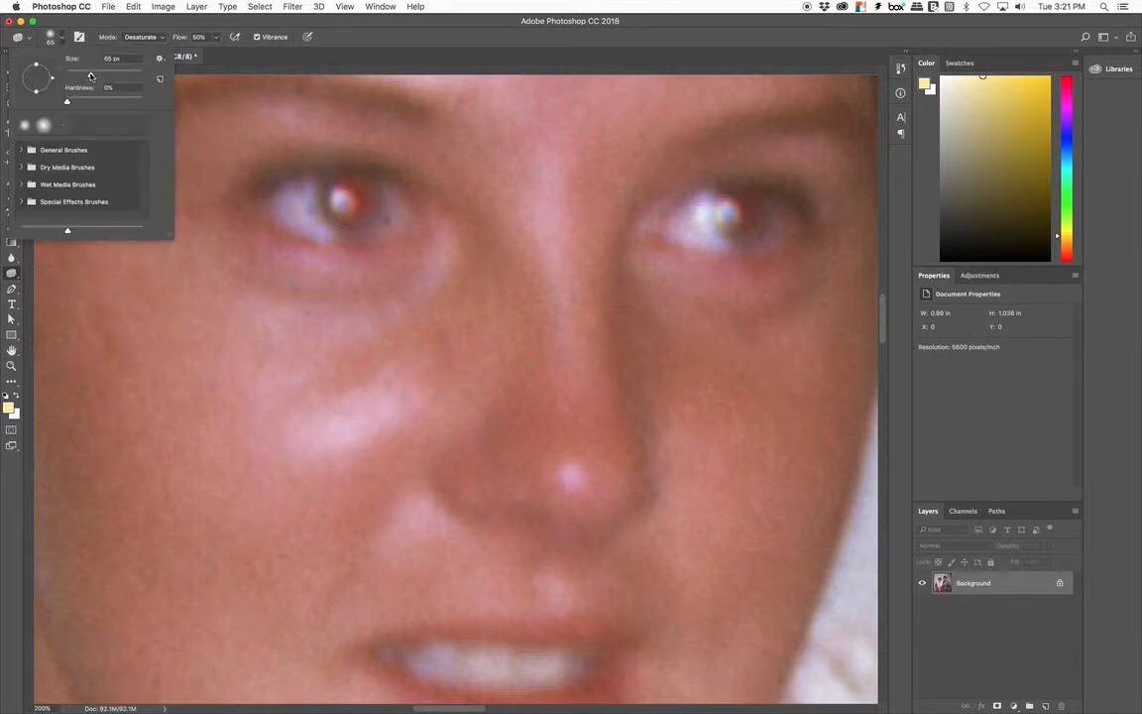
{"action": "left_click_drag", "start_coordinate": [91, 77], "coordinate": [97, 76]}
{"action": "left_click", "coordinate": [343, 199]}
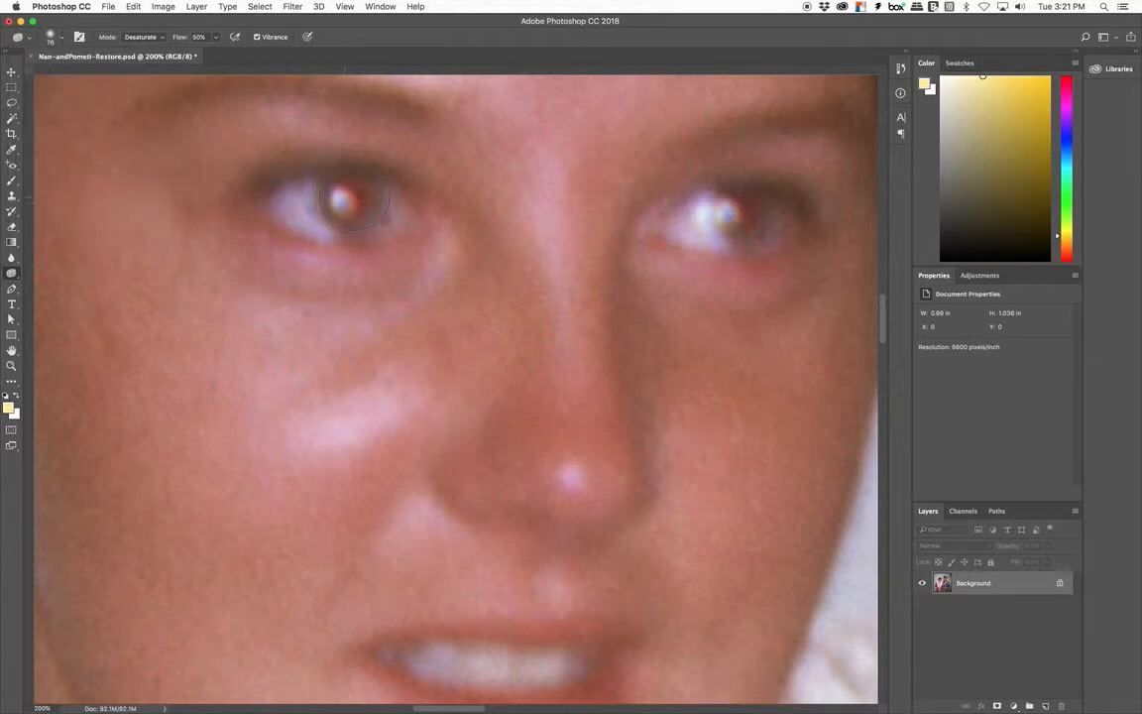
{"action": "left_click_drag", "start_coordinate": [354, 203], "coordinate": [339, 203]}
{"action": "key", "text": "super+z"}
{"action": "key", "text": "super+z"}
Step: Try Sponge strokes over the woman's right iris in Desaturate mode at 50% flow, and undo them
{"action": "left_click", "coordinate": [215, 38]}
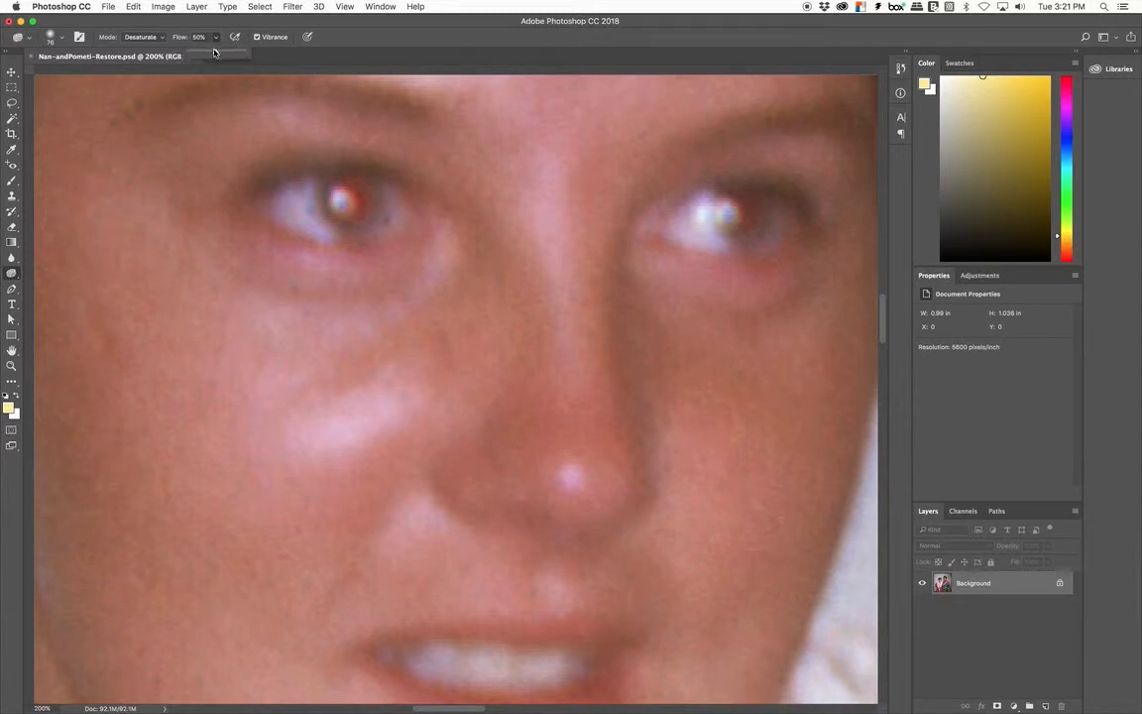
{"action": "left_click", "coordinate": [161, 42]}
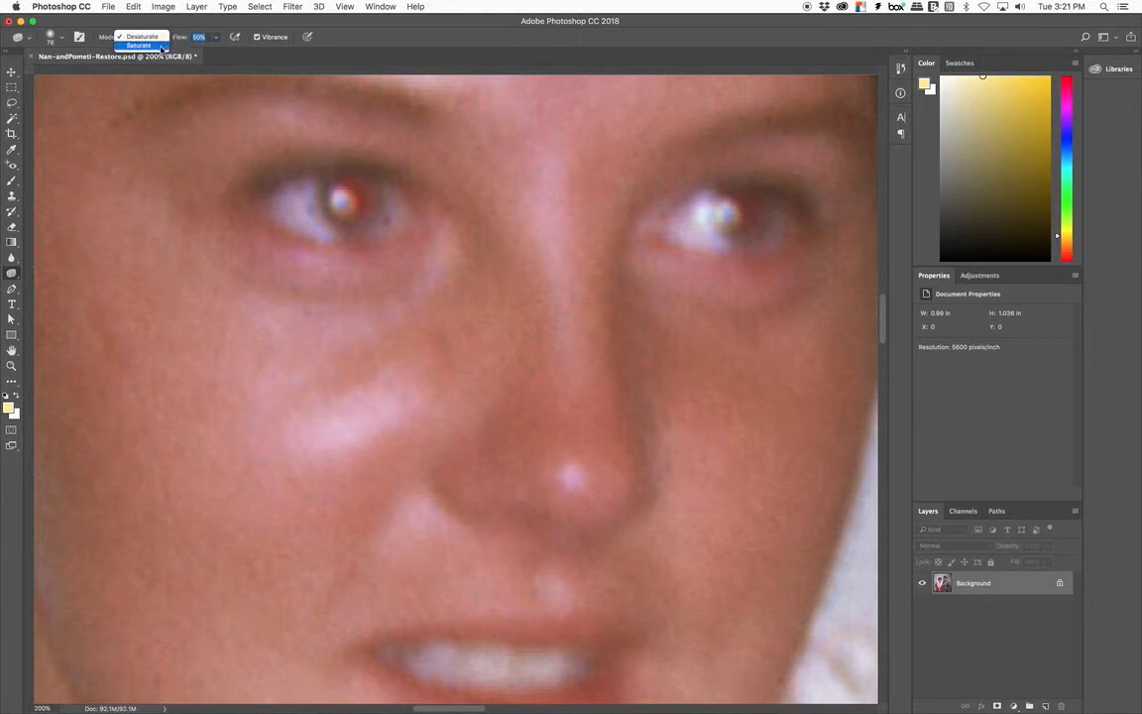
{"action": "left_click", "coordinate": [354, 180]}
{"action": "mouse_move", "coordinate": [353, 179]}
{"action": "left_mouse_down"}
{"action": "mouse_move", "coordinate": [339, 198]}
{"action": "mouse_move", "coordinate": [351, 205]}
{"action": "mouse_move", "coordinate": [335, 197]}
{"action": "mouse_move", "coordinate": [358, 189]}
{"action": "mouse_move", "coordinate": [379, 217]}
{"action": "mouse_move", "coordinate": [365, 188]}
{"action": "mouse_move", "coordinate": [375, 192]}
{"action": "left_mouse_up"}
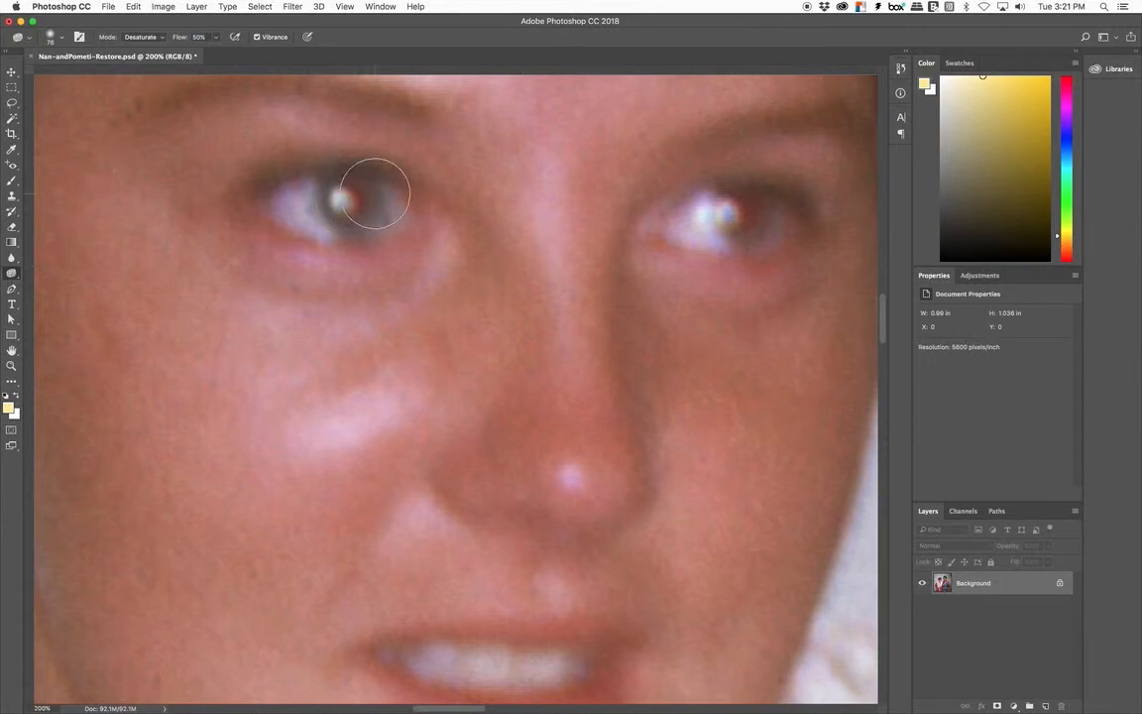
{"action": "key", "text": "super+z"}
{"action": "key", "text": "super+z"}
{"action": "key", "text": "super+z"}
{"action": "mouse_move", "coordinate": [365, 183]}
{"action": "left_mouse_down"}
{"action": "mouse_move", "coordinate": [349, 187]}
{"action": "mouse_move", "coordinate": [355, 195]}
{"action": "left_mouse_up"}
{"action": "key", "text": "super+z"}
Step: Reduce the Sponge brush size to 47 px and desaturate the red in both of the woman's pupils
{"action": "left_click", "coordinate": [61, 39]}
{"action": "left_click_drag", "start_coordinate": [93, 75], "coordinate": [87, 77]}
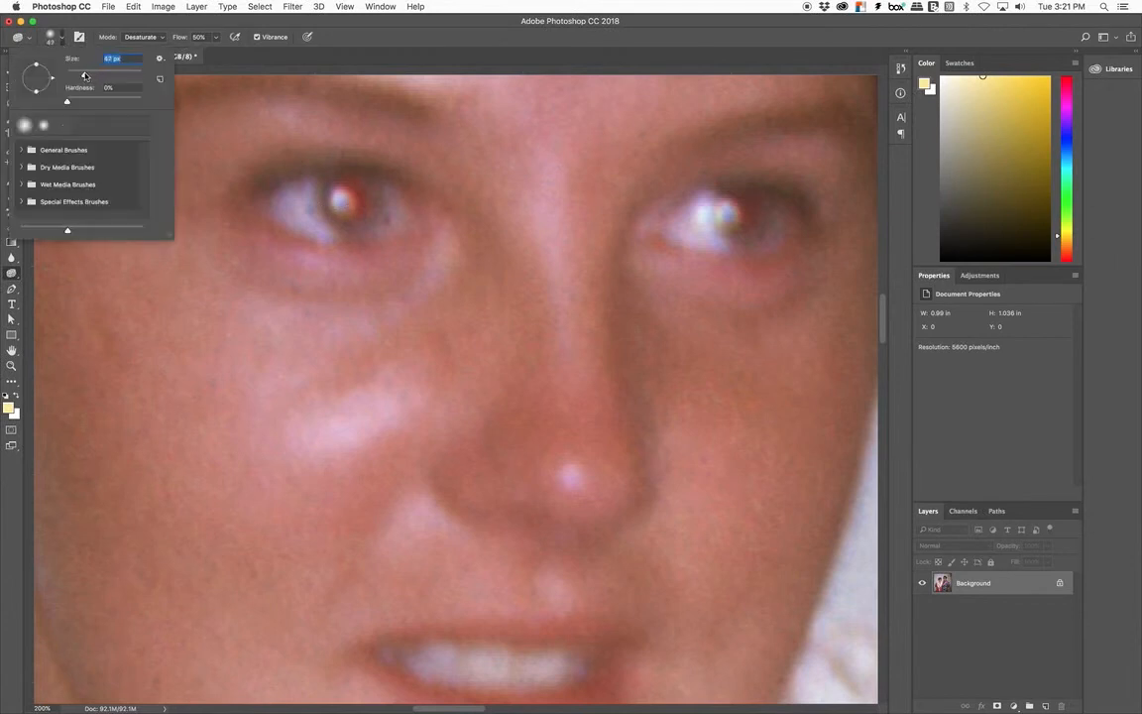
{"action": "left_click", "coordinate": [349, 196]}
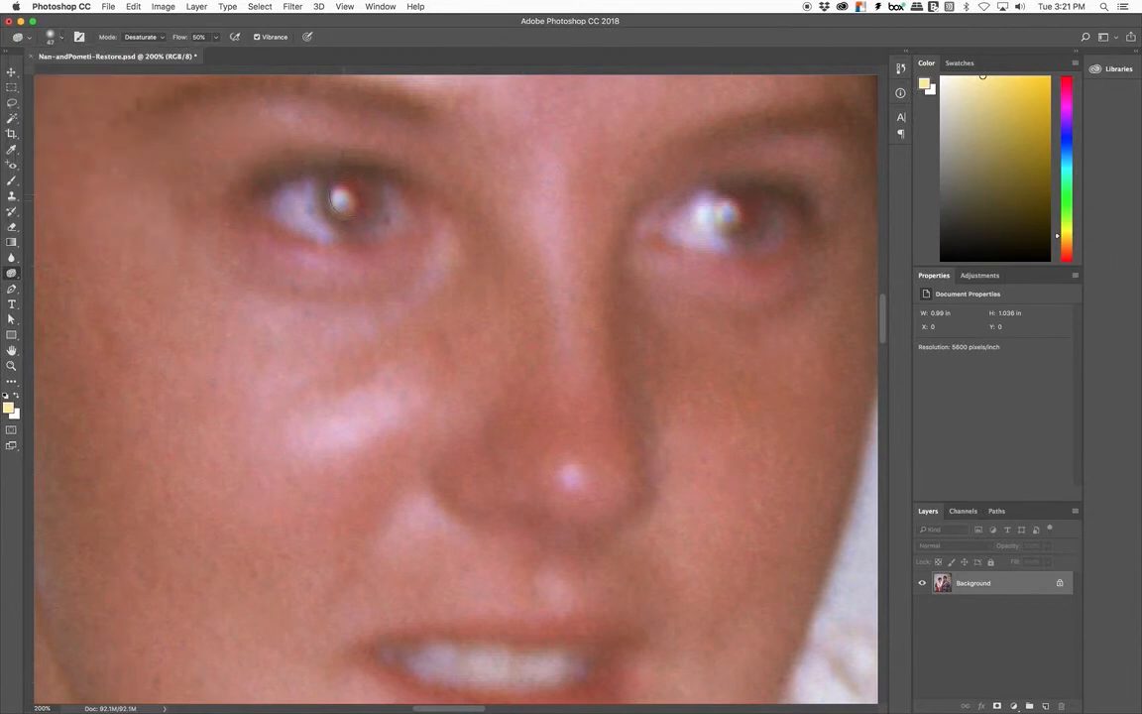
{"action": "mouse_move", "coordinate": [350, 202]}
{"action": "left_mouse_down"}
{"action": "mouse_move", "coordinate": [359, 196]}
{"action": "mouse_move", "coordinate": [348, 200]}
{"action": "left_mouse_up"}
{"action": "mouse_move", "coordinate": [357, 203]}
{"action": "left_mouse_down"}
{"action": "mouse_move", "coordinate": [374, 205]}
{"action": "mouse_move", "coordinate": [339, 193]}
{"action": "mouse_move", "coordinate": [367, 202]}
{"action": "mouse_move", "coordinate": [350, 203]}
{"action": "left_mouse_up"}
{"action": "mouse_move", "coordinate": [743, 209]}
{"action": "left_mouse_down"}
{"action": "mouse_move", "coordinate": [722, 219]}
{"action": "mouse_move", "coordinate": [734, 209]}
{"action": "mouse_move", "coordinate": [744, 227]}
{"action": "mouse_move", "coordinate": [737, 204]}
{"action": "mouse_move", "coordinate": [751, 228]}
{"action": "left_mouse_up"}
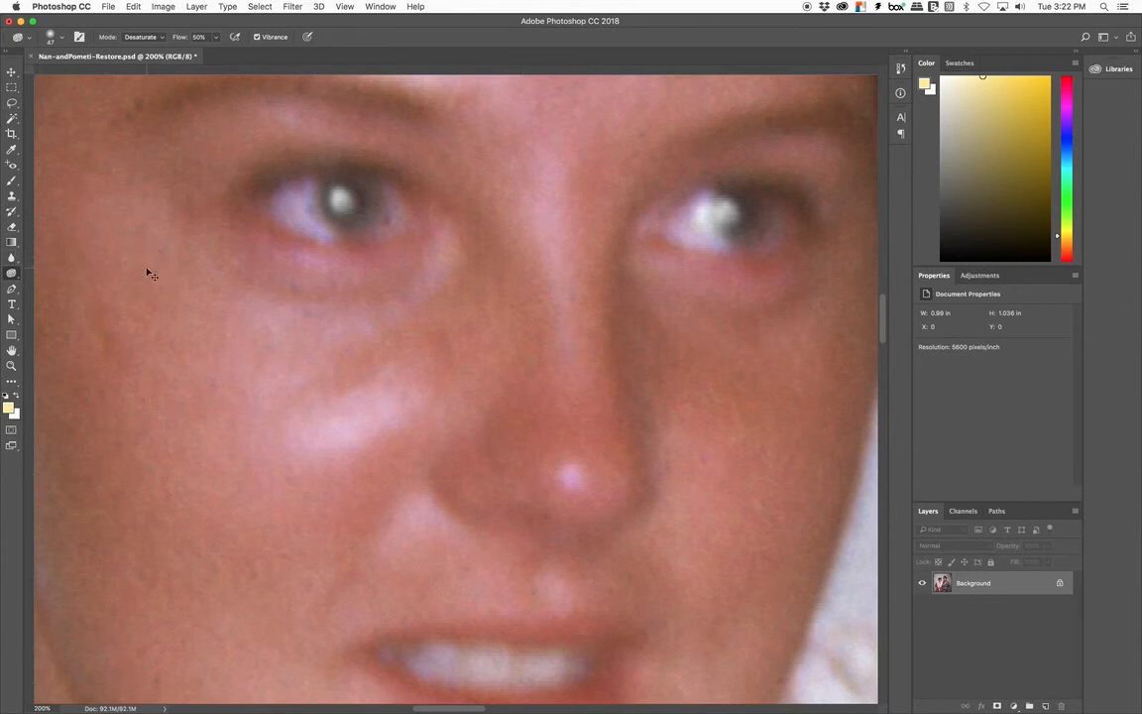
{"action": "key", "text": "super+0"}
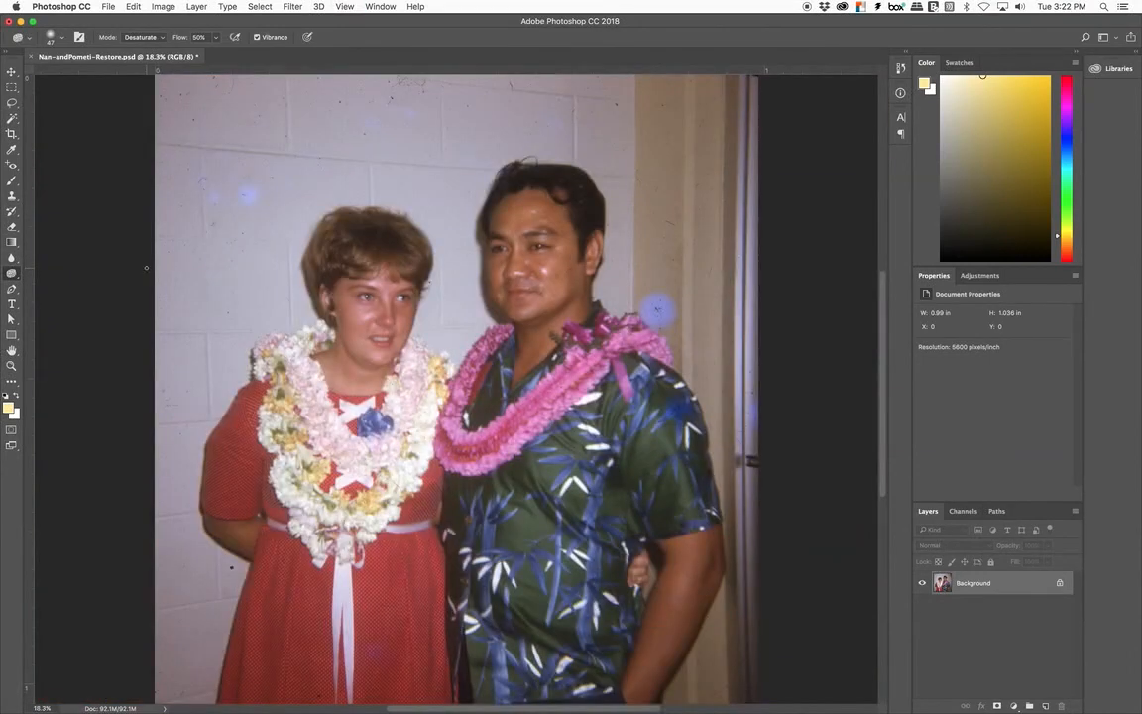